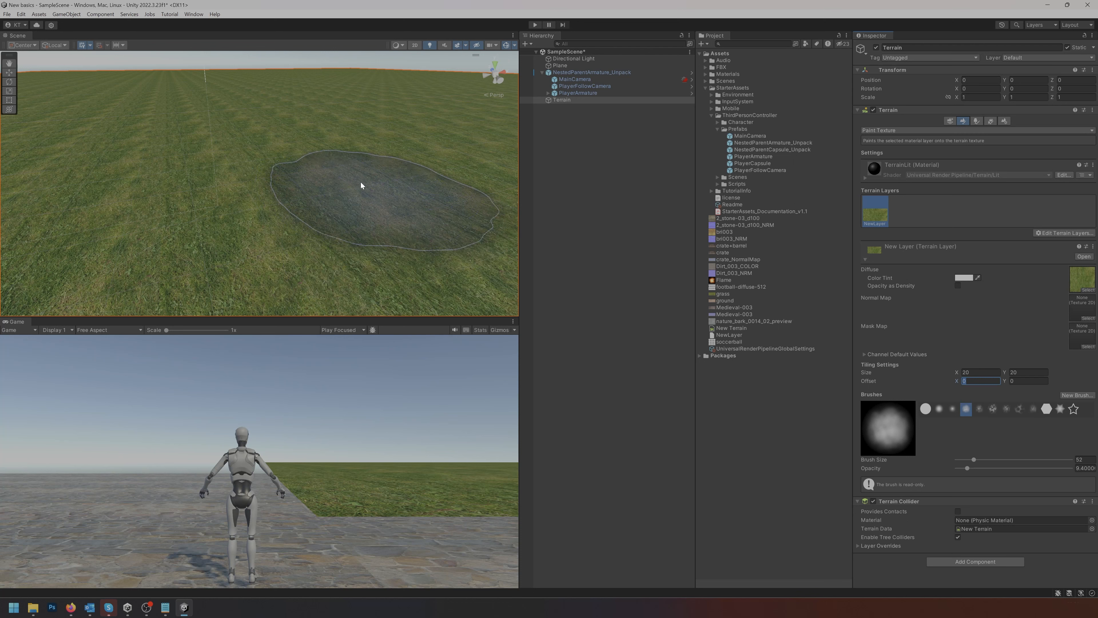
Create a second terrain layer using the Dirt_003_COLOR texture
{"action": "right_click_drag", "start_coordinate": [286, 207], "coordinate": [340, 191]}
{"action": "right_click_drag", "start_coordinate": [265, 174], "coordinate": [266, 218]}
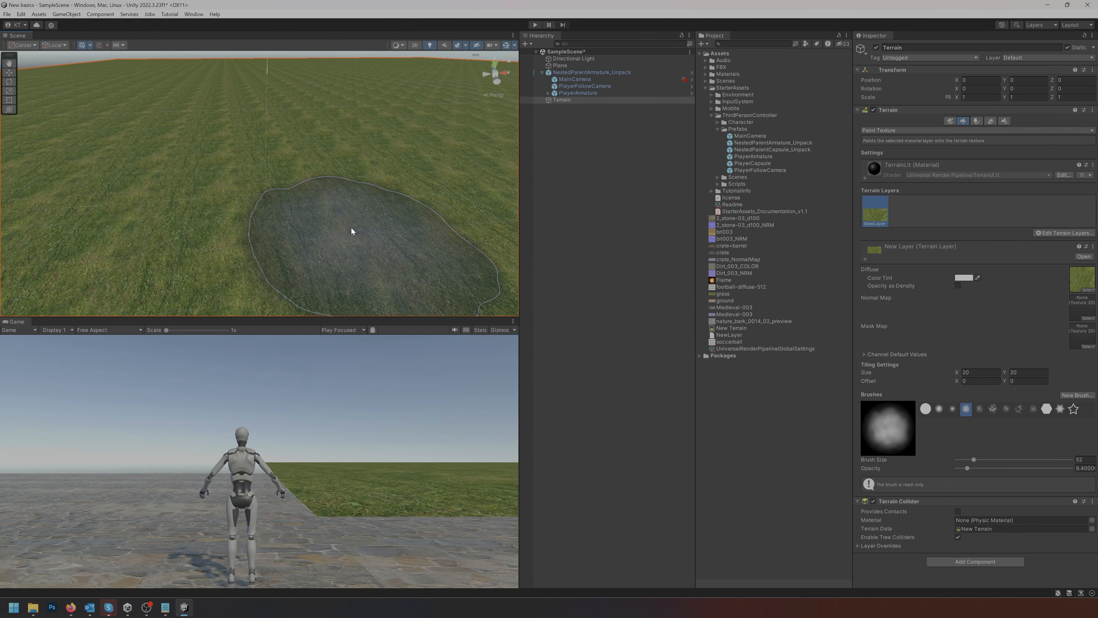
{"action": "left_click", "coordinate": [1062, 232]}
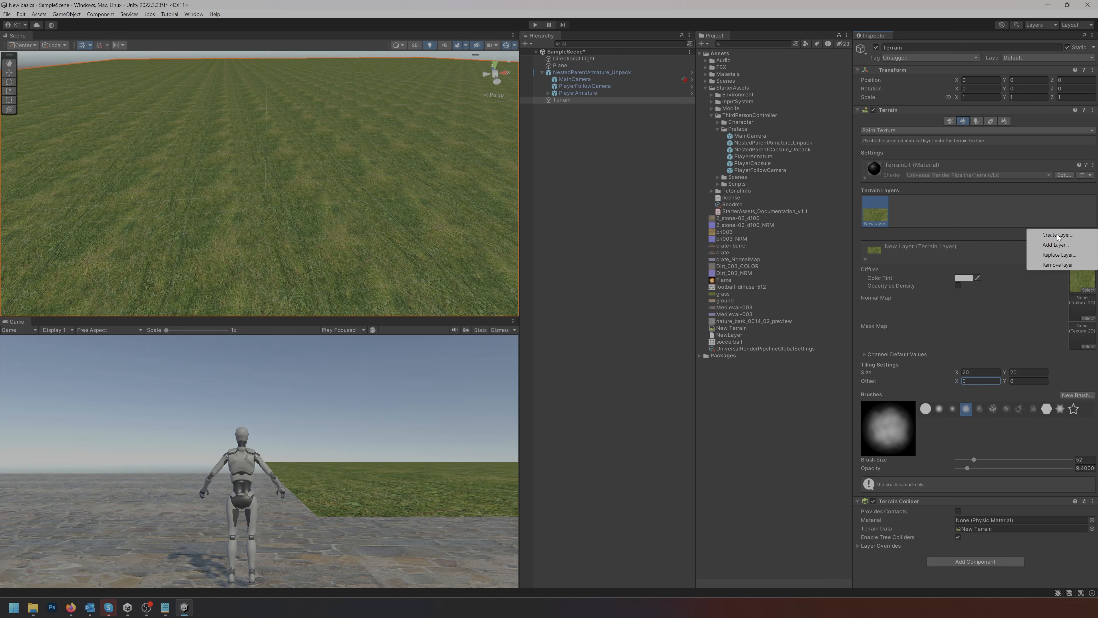
{"action": "left_click", "coordinate": [1040, 235]}
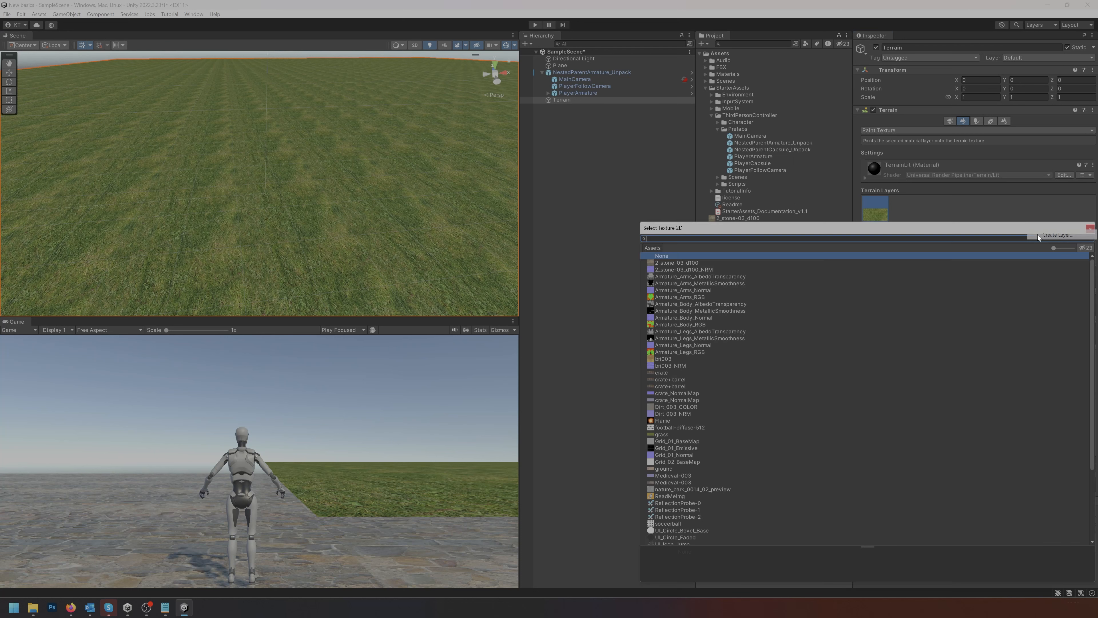
{"action": "left_click", "coordinate": [674, 407]}
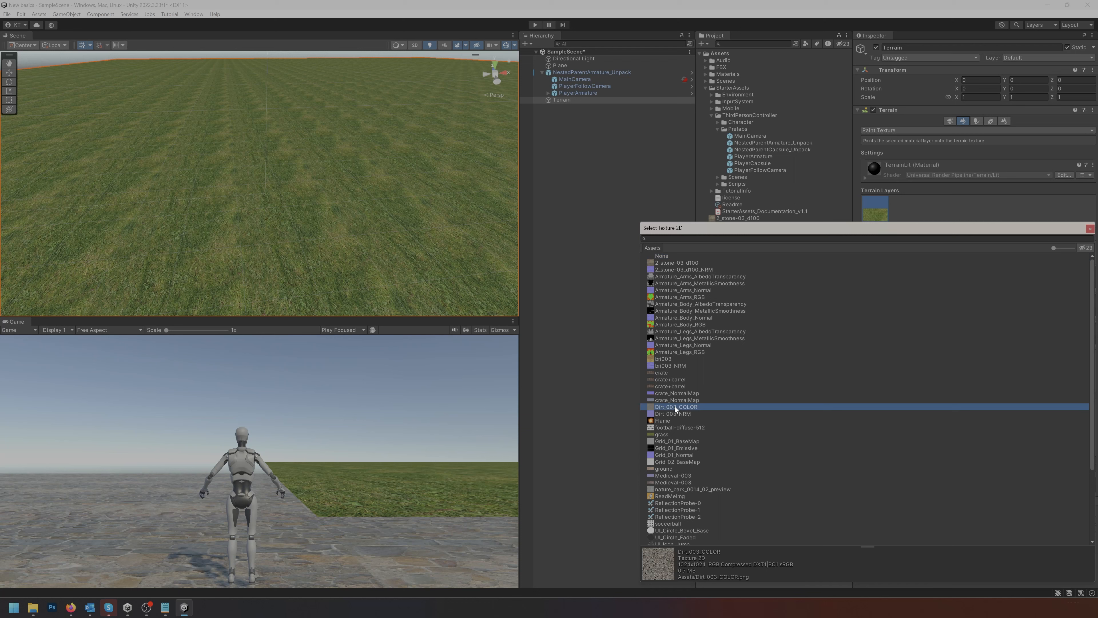
{"action": "double_click", "coordinate": [679, 407]}
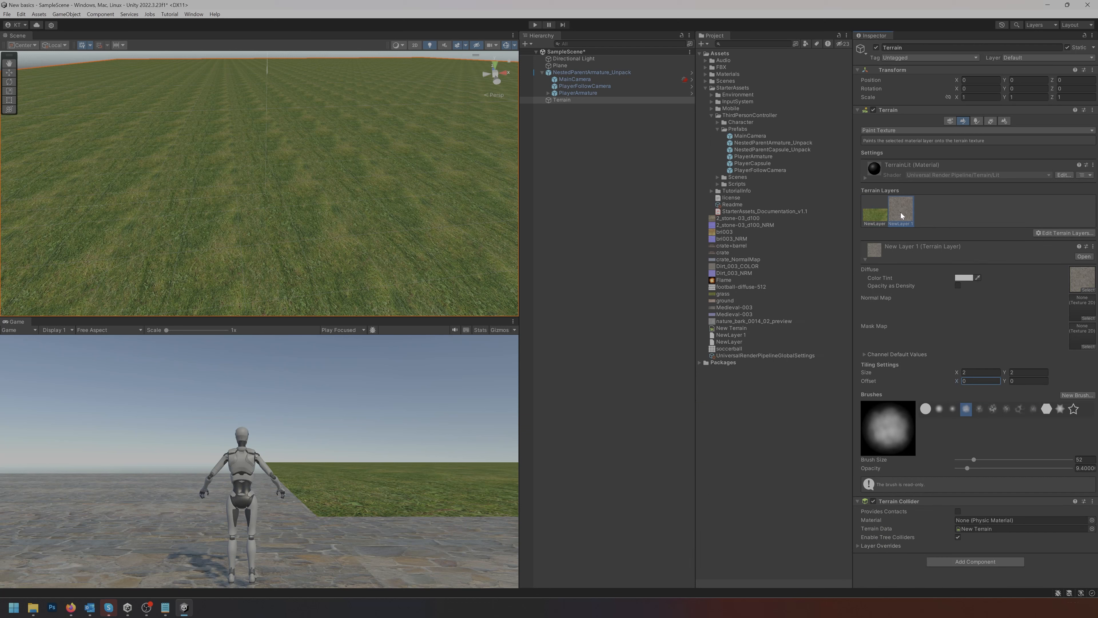
Set the new dirt layer's tiling size to 20 in both X and Y
{"action": "left_click", "coordinate": [978, 371]}
{"action": "type", "text": "20"}
{"action": "key", "text": "Tab"}
{"action": "type", "text": "20"}
{"action": "key", "text": "Tab"}
Adjust the brush opacity with the dirt layer selected and paint a large dirt patch across the grass
{"action": "left_click", "coordinate": [876, 217]}
{"action": "left_click", "coordinate": [900, 211]}
{"action": "left_click_drag", "start_coordinate": [875, 471], "coordinate": [873, 470]}
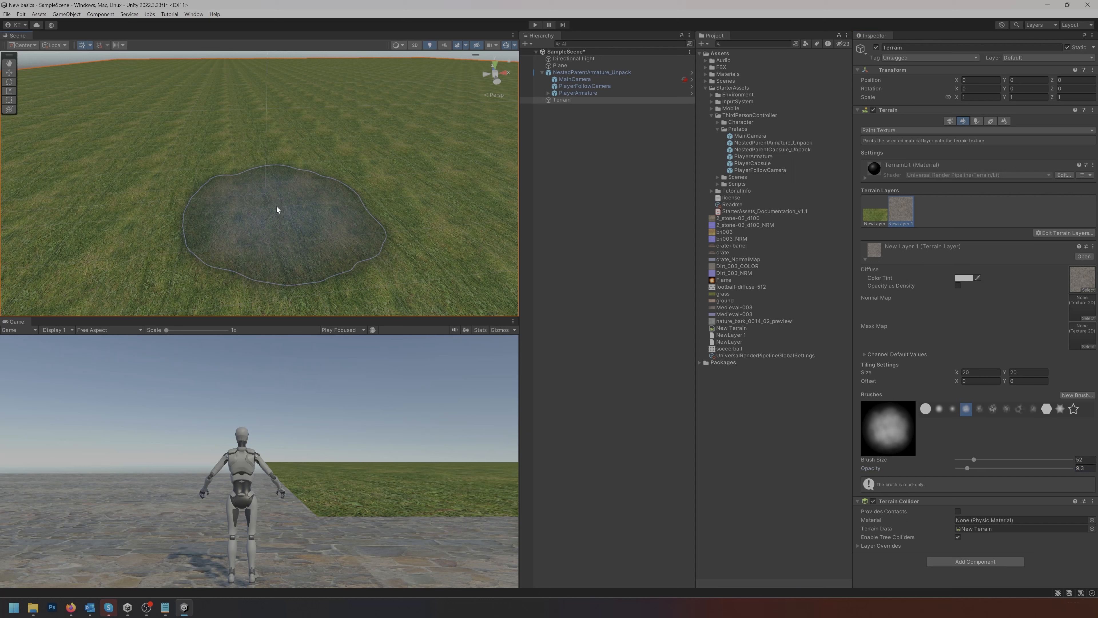
{"action": "mouse_move", "coordinate": [306, 228]}
{"action": "left_mouse_down"}
{"action": "mouse_move", "coordinate": [304, 201]}
{"action": "mouse_move", "coordinate": [201, 206]}
{"action": "mouse_move", "coordinate": [330, 235]}
{"action": "mouse_move", "coordinate": [172, 212]}
{"action": "mouse_move", "coordinate": [208, 145]}
{"action": "mouse_move", "coordinate": [417, 201]}
{"action": "mouse_move", "coordinate": [355, 139]}
{"action": "mouse_move", "coordinate": [225, 148]}
{"action": "left_mouse_up"}
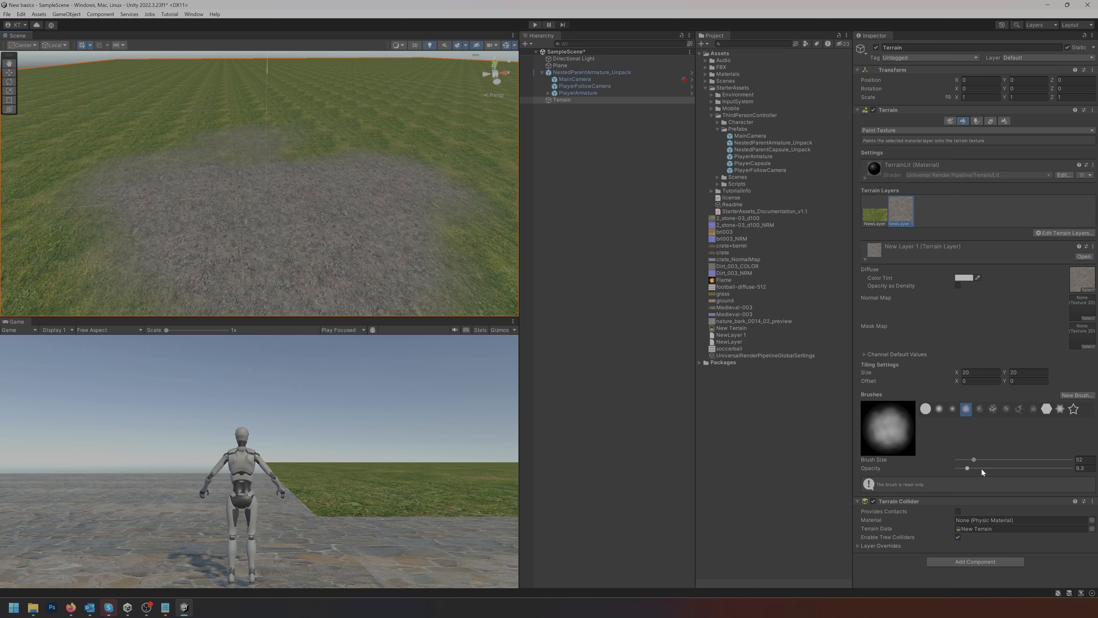
Dab a small dirt spot at opacity 100 and stamp a star-shaped dirt mark at brush size 26 on the grass
{"action": "left_click_drag", "start_coordinate": [982, 470], "coordinate": [1073, 468]}
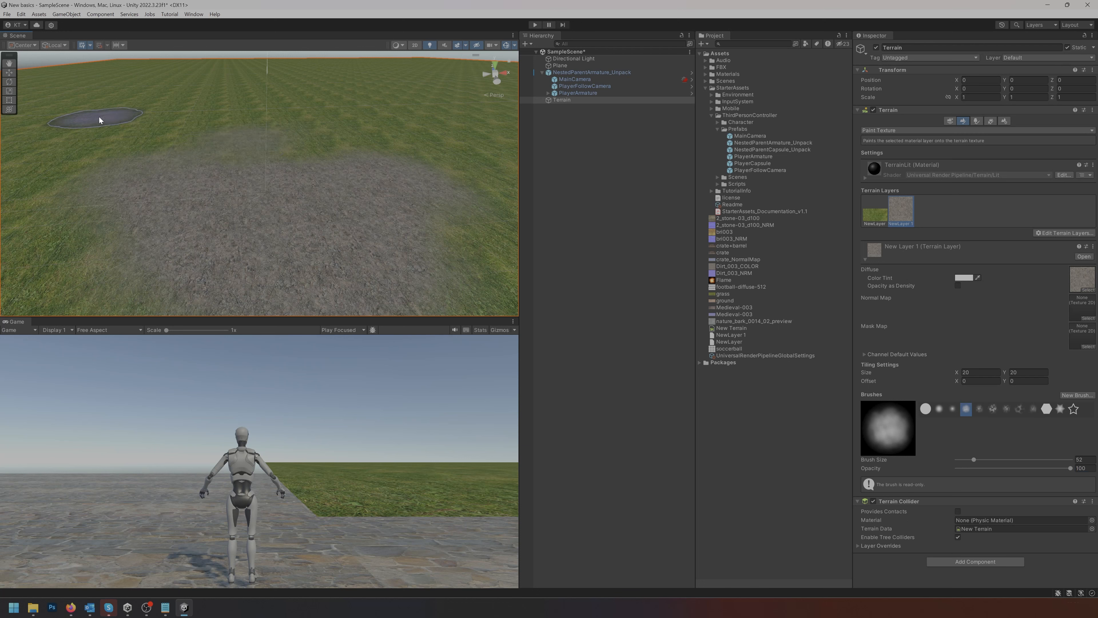
{"action": "scroll", "coordinate": [194, 168], "scroll_direction": "down", "scroll_amount": 5}
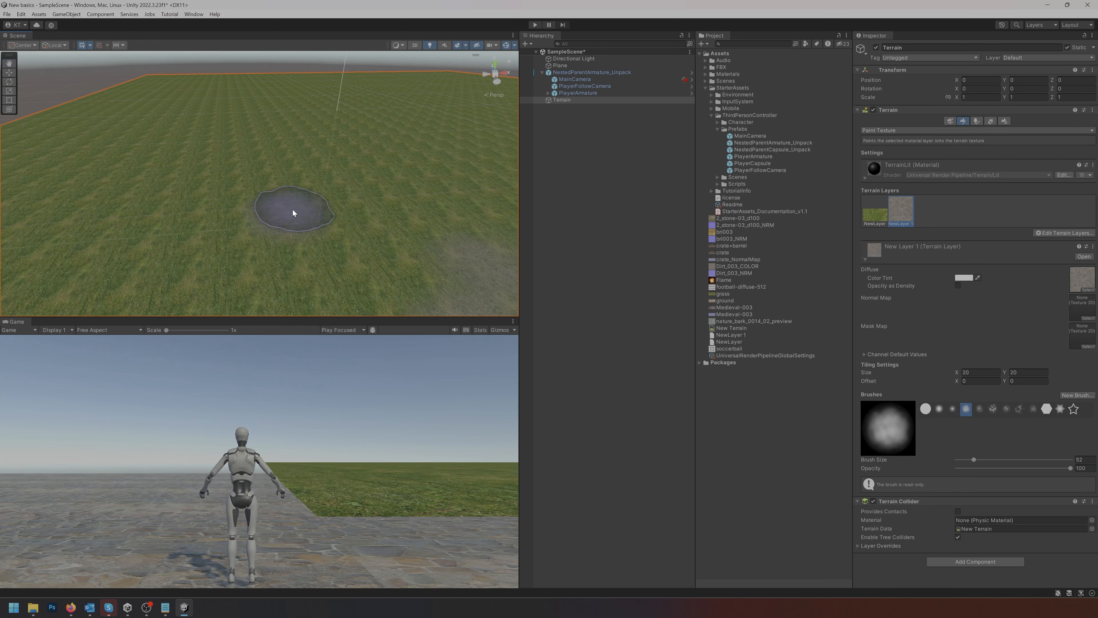
{"action": "mouse_move", "coordinate": [975, 470]}
{"action": "left_mouse_down"}
{"action": "mouse_move", "coordinate": [1007, 459]}
{"action": "mouse_move", "coordinate": [969, 460]}
{"action": "left_mouse_up"}
{"action": "left_click", "coordinate": [1073, 409]}
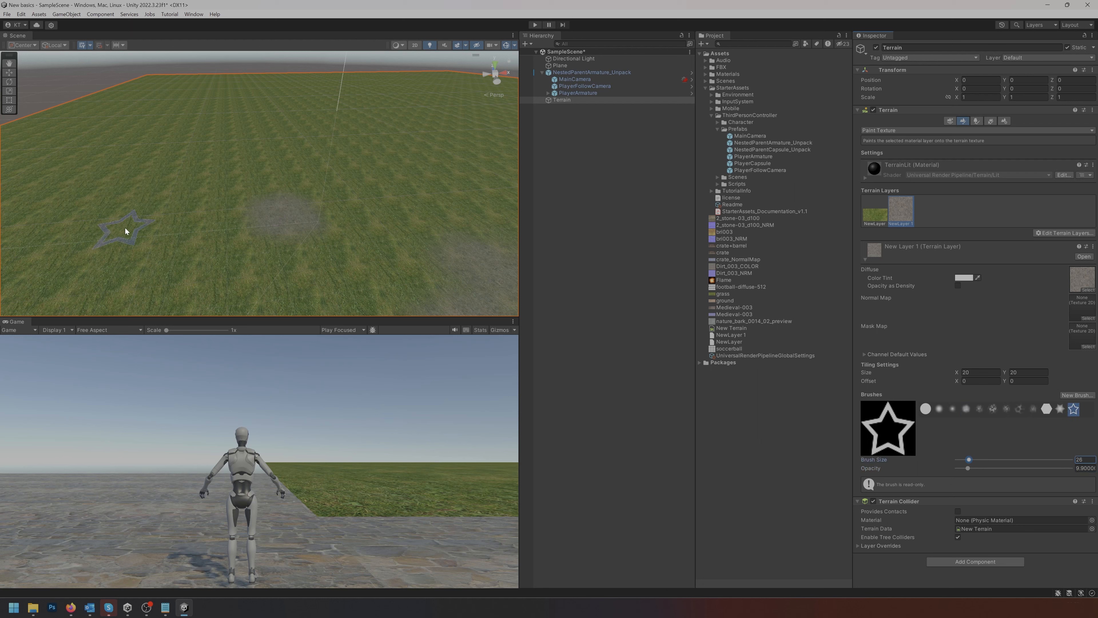
{"action": "left_click", "coordinate": [132, 238]}
Raise hills around the dirt patches and lower some again using Raise or Lower Terrain with a blotchy brush, size 155, opacity 15.2
{"action": "mouse_move", "coordinate": [211, 263]}
{"action": "middle_mouse_down"}
{"action": "mouse_move", "coordinate": [257, 254]}
{"action": "mouse_move", "coordinate": [229, 196]}
{"action": "middle_mouse_up"}
{"action": "key", "text": "w"}
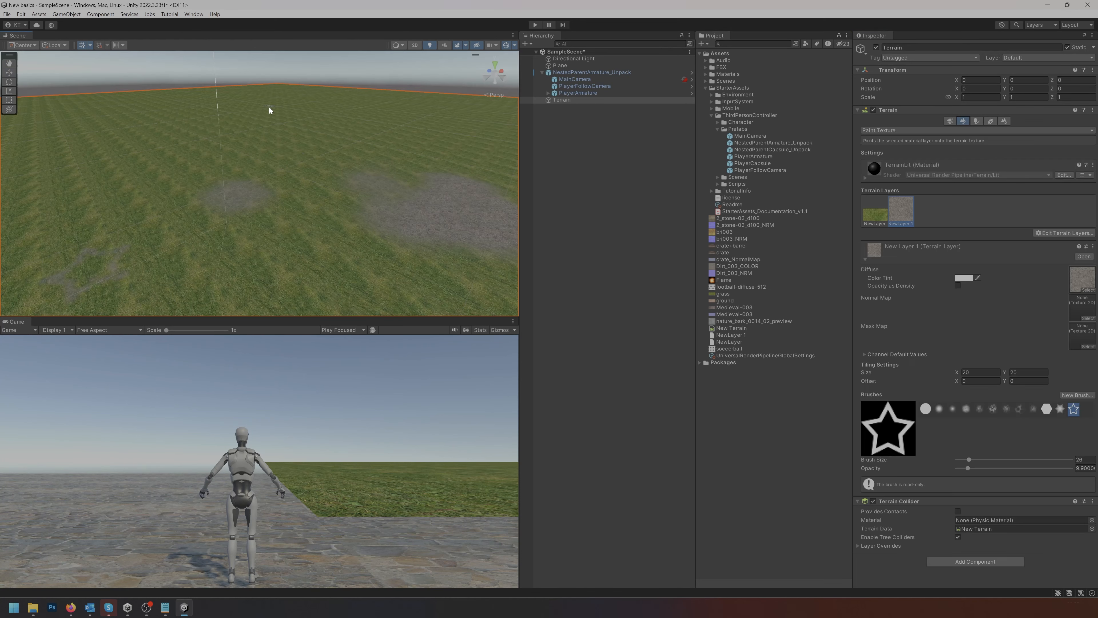
{"action": "scroll", "coordinate": [277, 134], "scroll_direction": "down", "scroll_amount": 8}
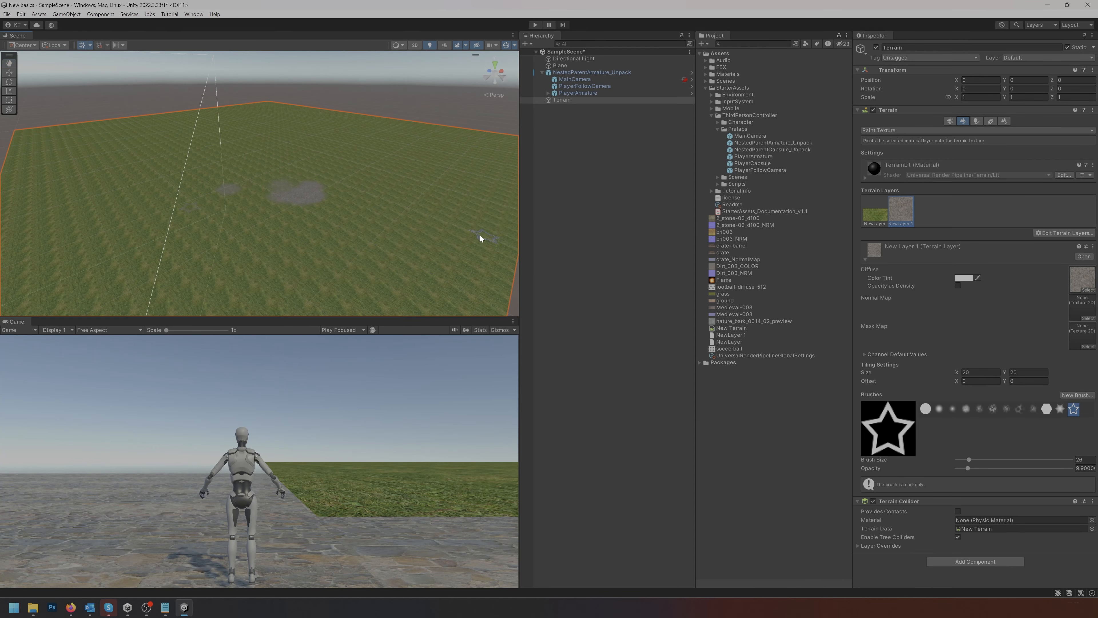
{"action": "left_click", "coordinate": [890, 131]}
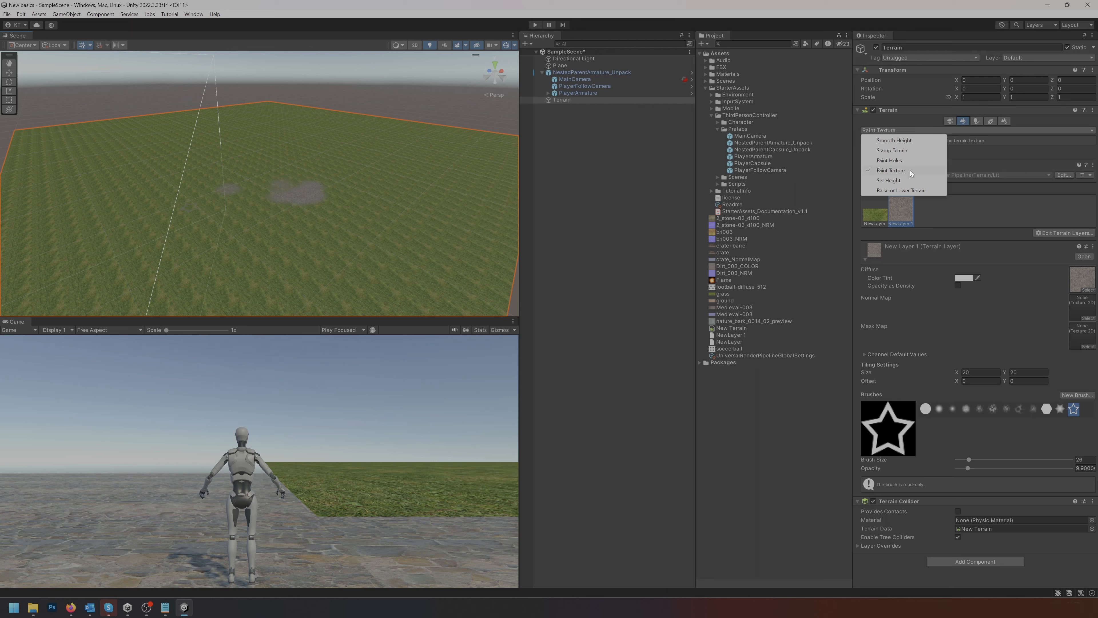
{"action": "left_click", "coordinate": [910, 191]}
{"action": "left_click", "coordinate": [993, 179]}
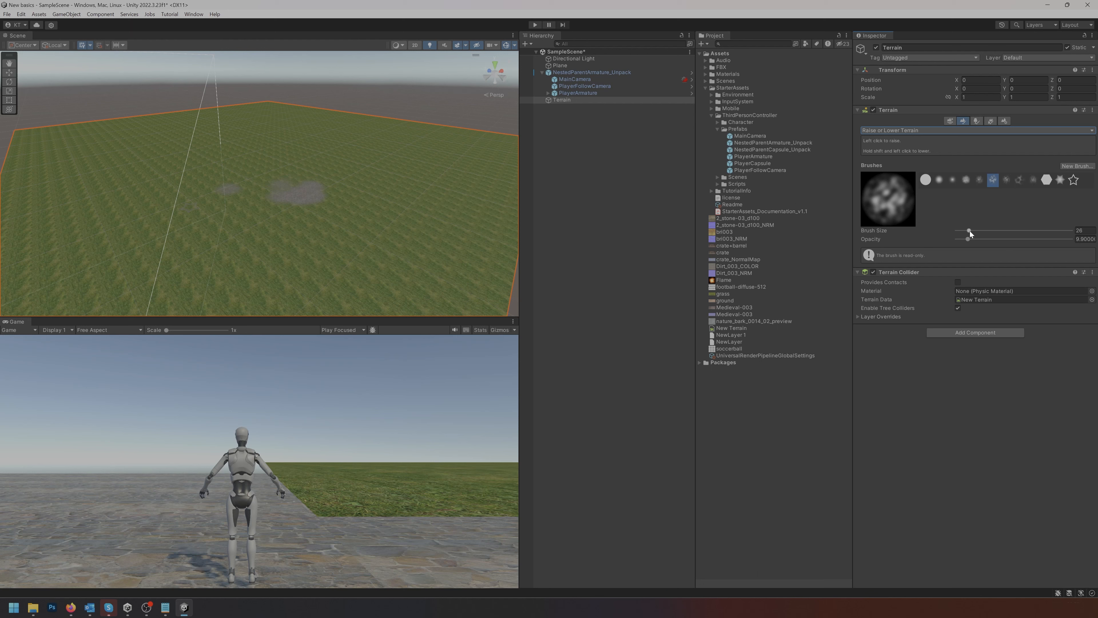
{"action": "mouse_move", "coordinate": [970, 233]}
{"action": "left_mouse_down"}
{"action": "mouse_move", "coordinate": [989, 231]}
{"action": "mouse_move", "coordinate": [974, 239]}
{"action": "left_mouse_up"}
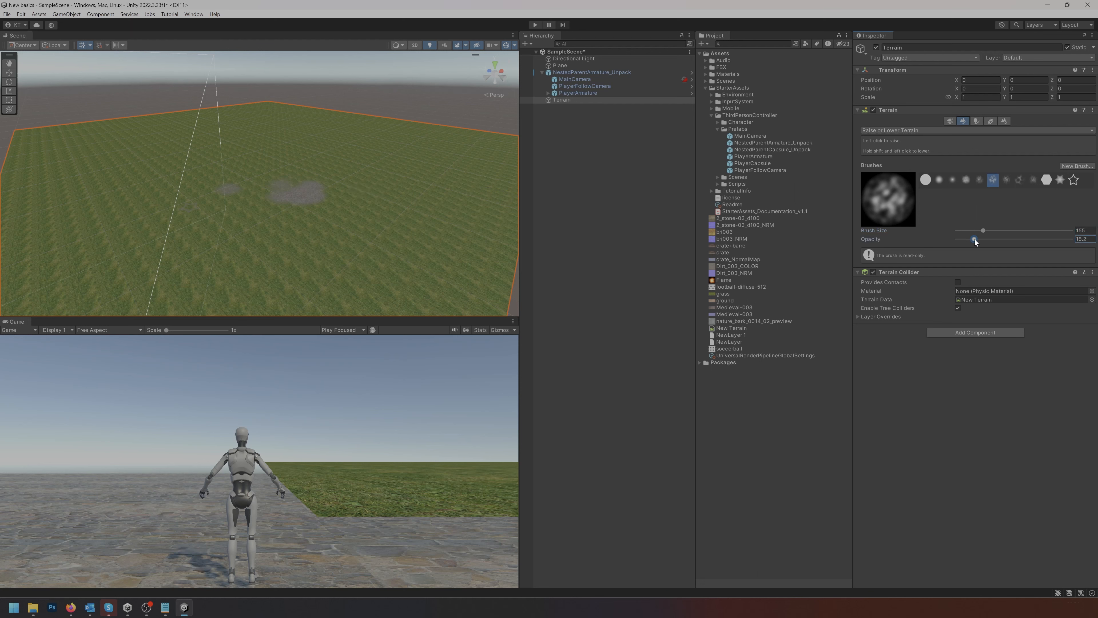
{"action": "mouse_move", "coordinate": [219, 162]}
{"action": "left_mouse_down"}
{"action": "mouse_move", "coordinate": [303, 176]}
{"action": "mouse_move", "coordinate": [292, 190]}
{"action": "mouse_move", "coordinate": [383, 234]}
{"action": "mouse_move", "coordinate": [273, 181]}
{"action": "mouse_move", "coordinate": [167, 215]}
{"action": "mouse_move", "coordinate": [86, 160]}
{"action": "mouse_move", "coordinate": [86, 138]}
{"action": "mouse_move", "coordinate": [287, 135]}
{"action": "mouse_move", "coordinate": [465, 166]}
{"action": "mouse_move", "coordinate": [320, 138]}
{"action": "mouse_move", "coordinate": [416, 172]}
{"action": "mouse_move", "coordinate": [456, 213]}
{"action": "mouse_move", "coordinate": [445, 216]}
{"action": "left_mouse_up"}
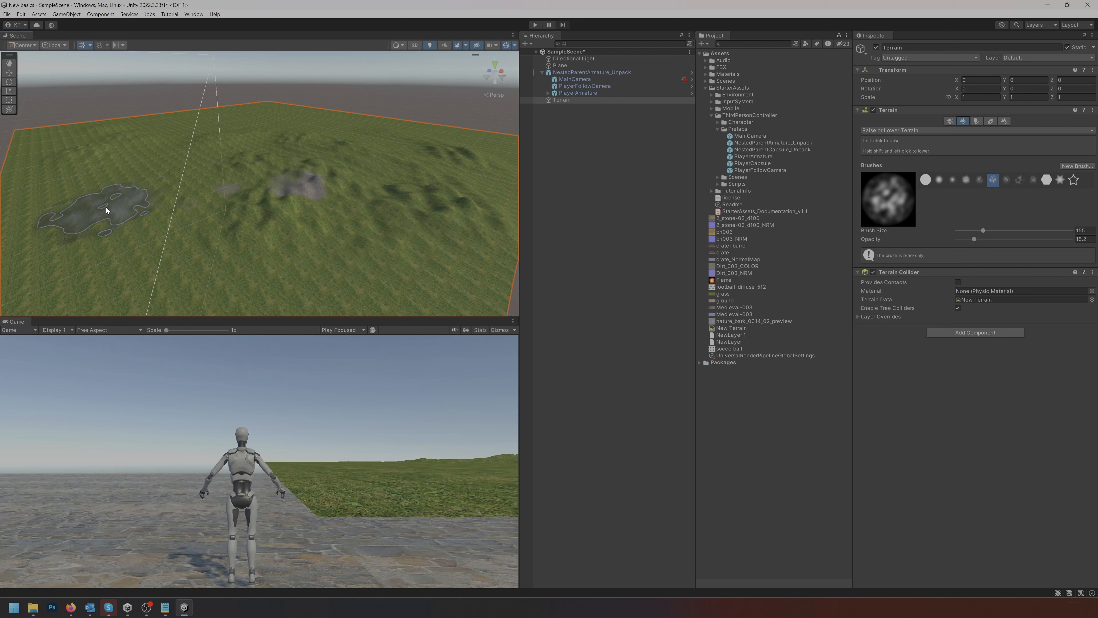
{"action": "mouse_move", "coordinate": [195, 234]}
{"action": "left_mouse_down"}
{"action": "mouse_move", "coordinate": [235, 247]}
{"action": "mouse_move", "coordinate": [200, 245]}
{"action": "left_mouse_up"}
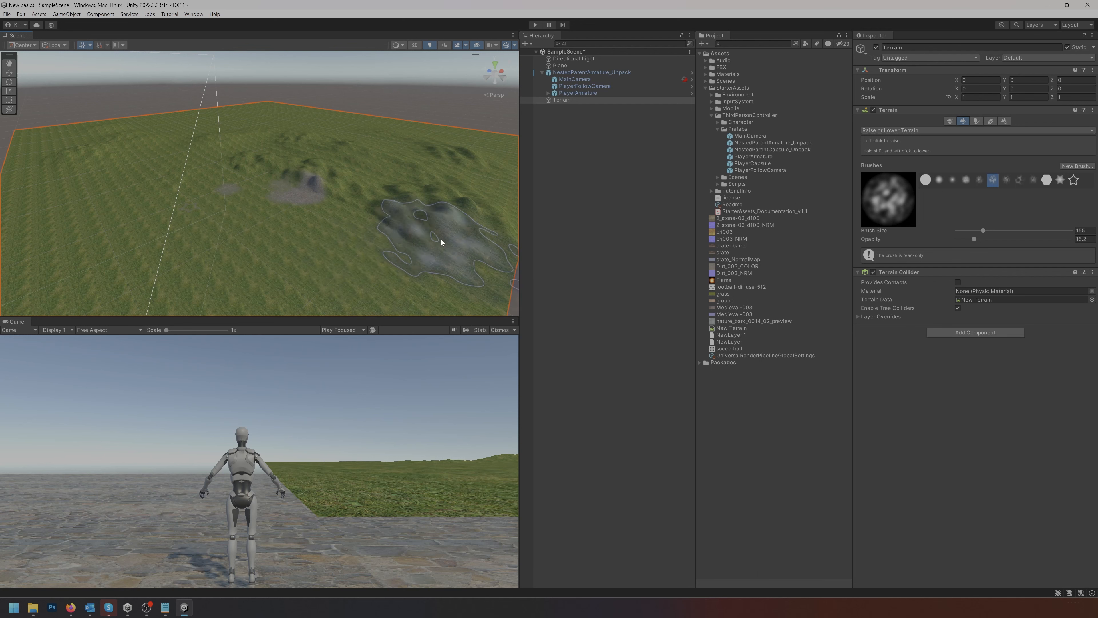
Flatten the whole terrain to a height of 20 with the Set Height tool
{"action": "left_click", "coordinate": [925, 130]}
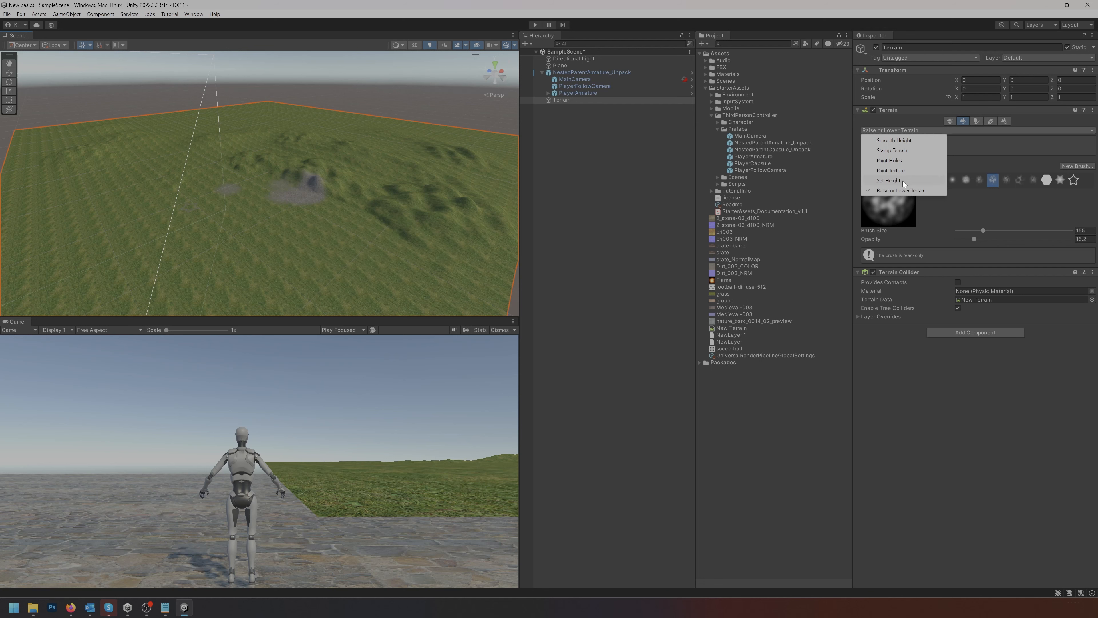
{"action": "left_click", "coordinate": [889, 180]}
{"action": "left_click", "coordinate": [974, 173]}
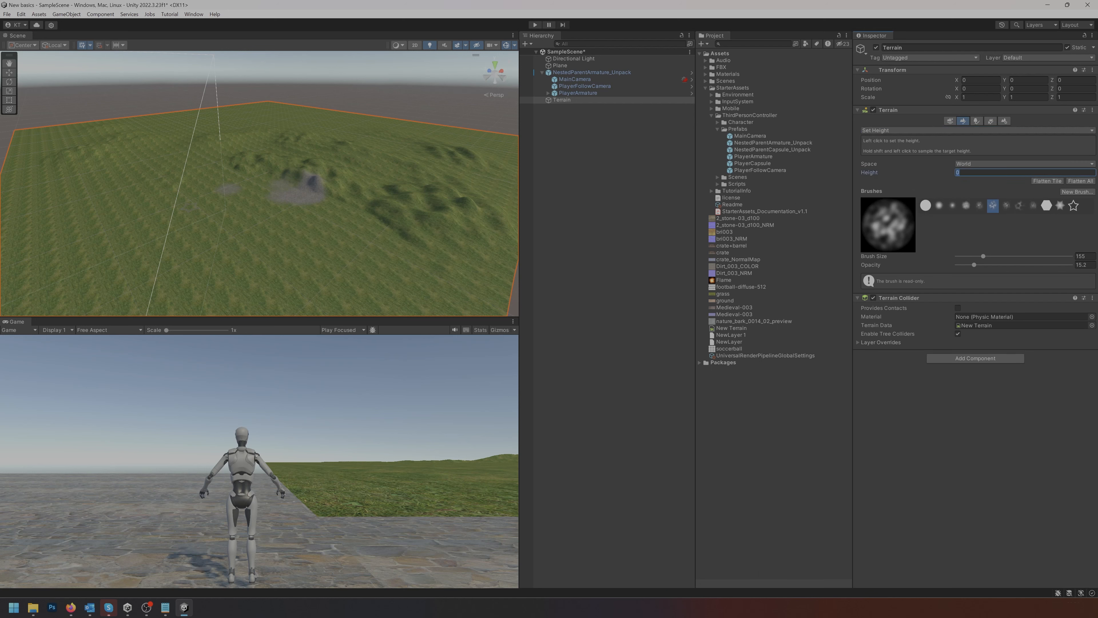
{"action": "type", "text": "20"}
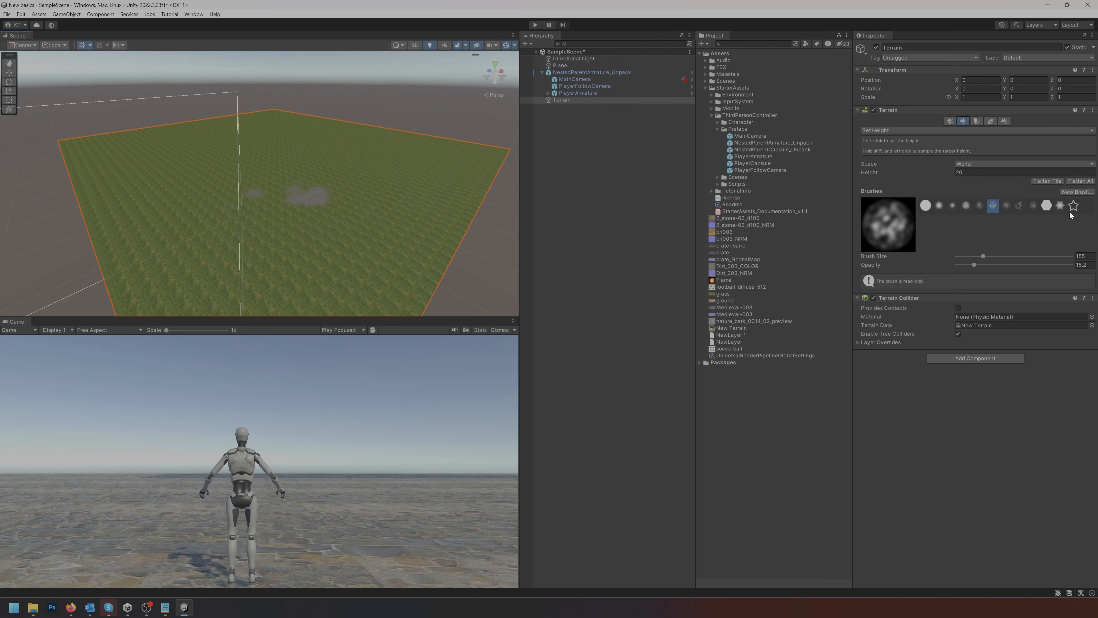
{"action": "left_click", "coordinate": [1078, 182]}
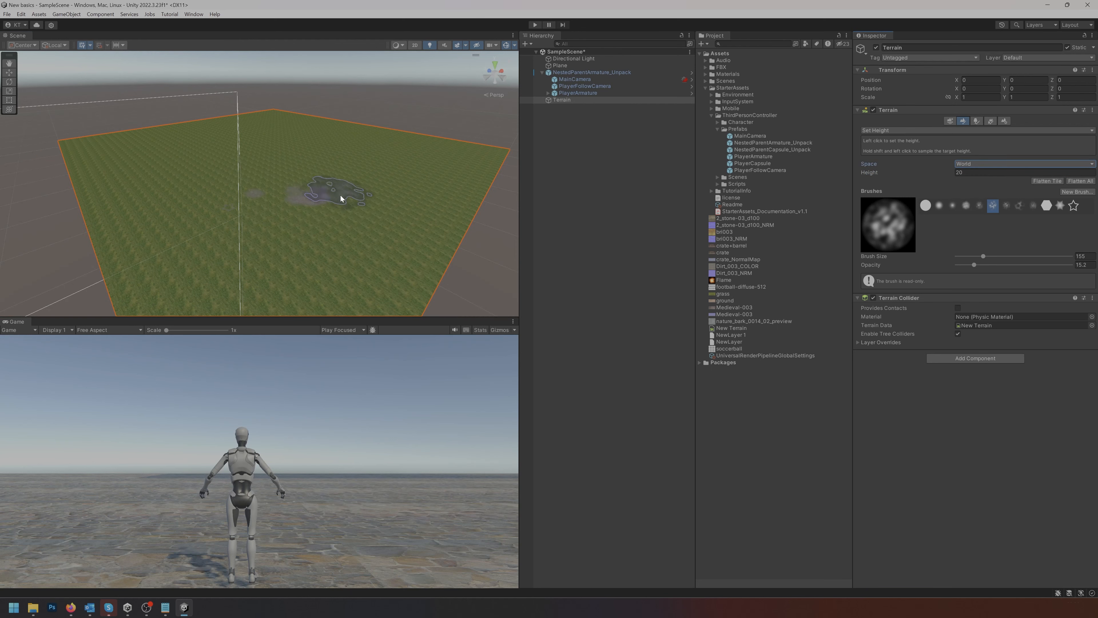
Move the terrain down to a Y position of -19, close to the level of the stone plane
{"action": "middle_click_drag", "start_coordinate": [326, 262], "coordinate": [331, 187]}
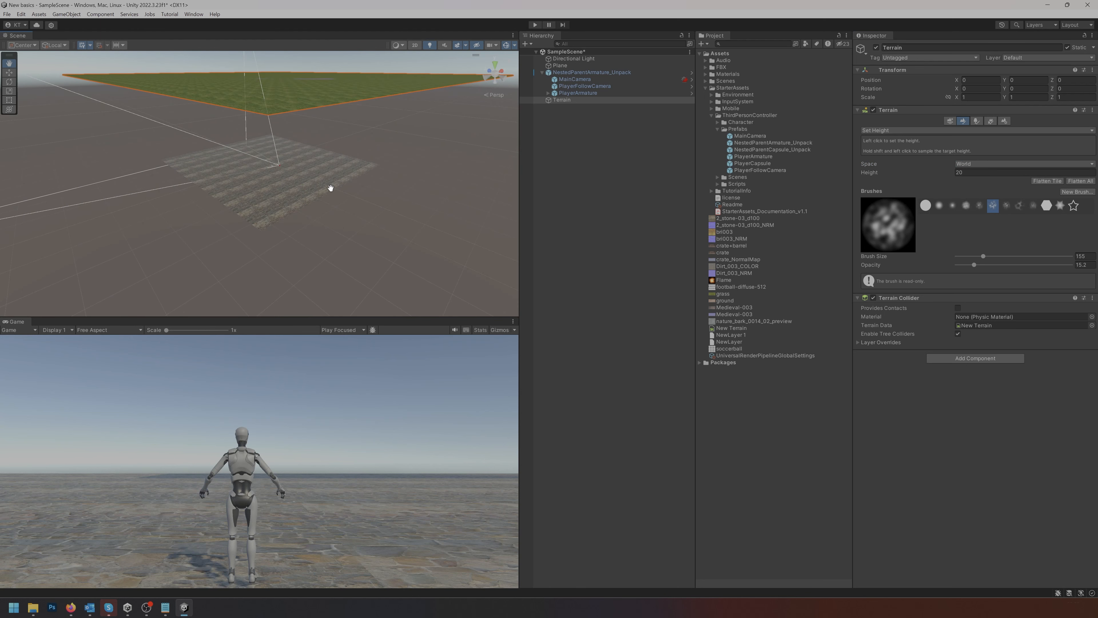
{"action": "key", "text": "w"}
{"action": "scroll", "coordinate": [301, 150], "scroll_direction": "up", "scroll_amount": 5}
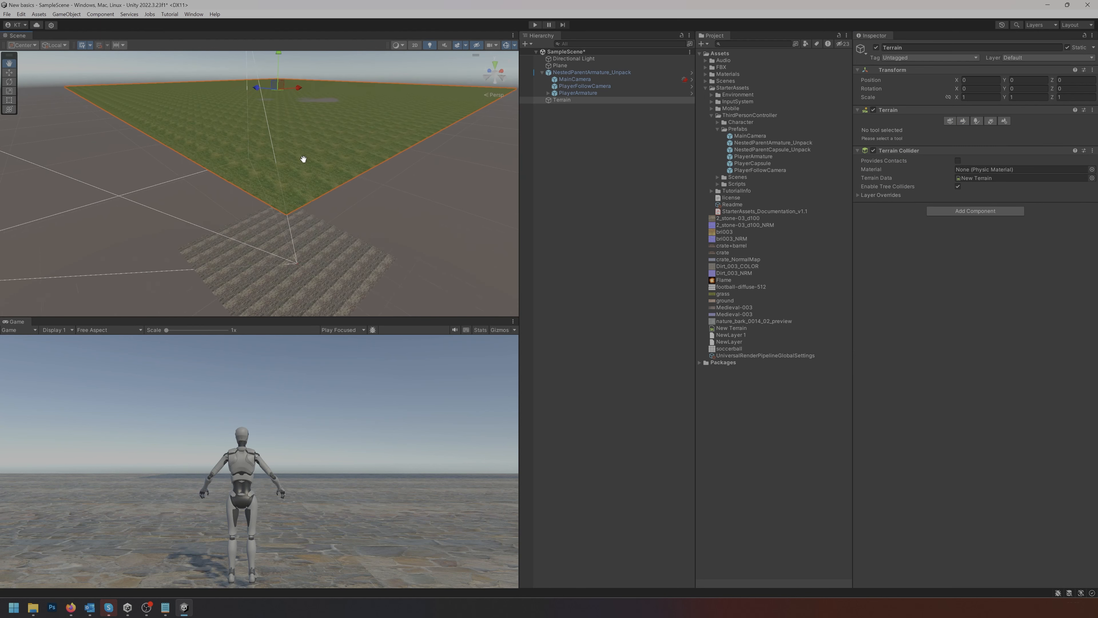
{"action": "left_click_drag", "start_coordinate": [277, 59], "coordinate": [275, 62]}
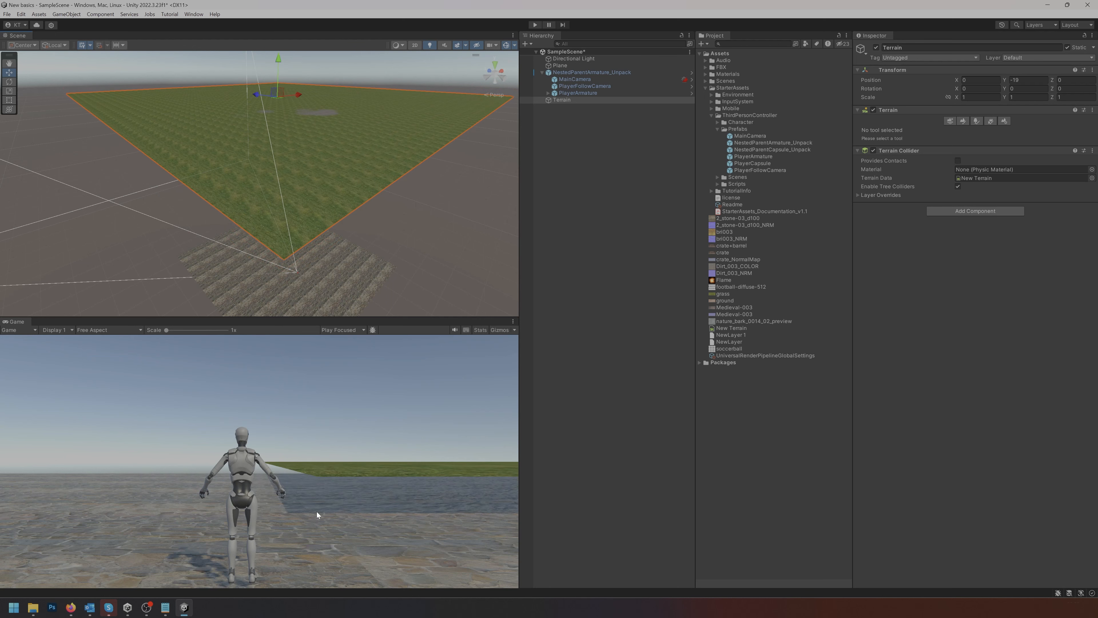
Raise tall mountains over the dirt patches with the Raise or Lower Terrain tool
{"action": "left_click_drag", "start_coordinate": [387, 165], "coordinate": [353, 243], "text": "alt"}
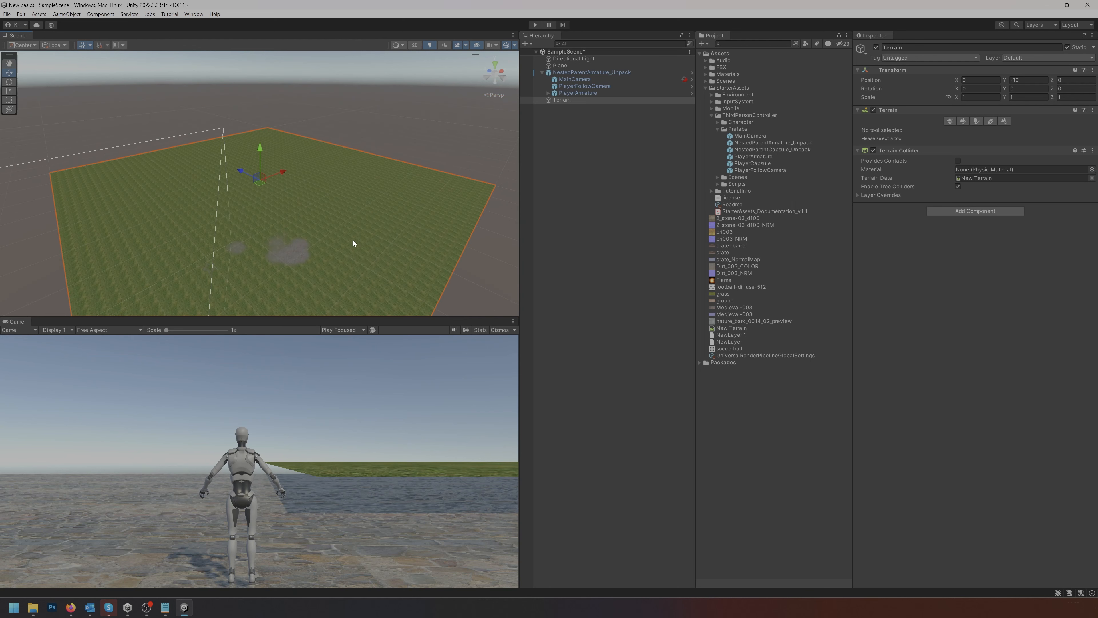
{"action": "left_click", "coordinate": [963, 122]}
{"action": "left_click", "coordinate": [892, 131]}
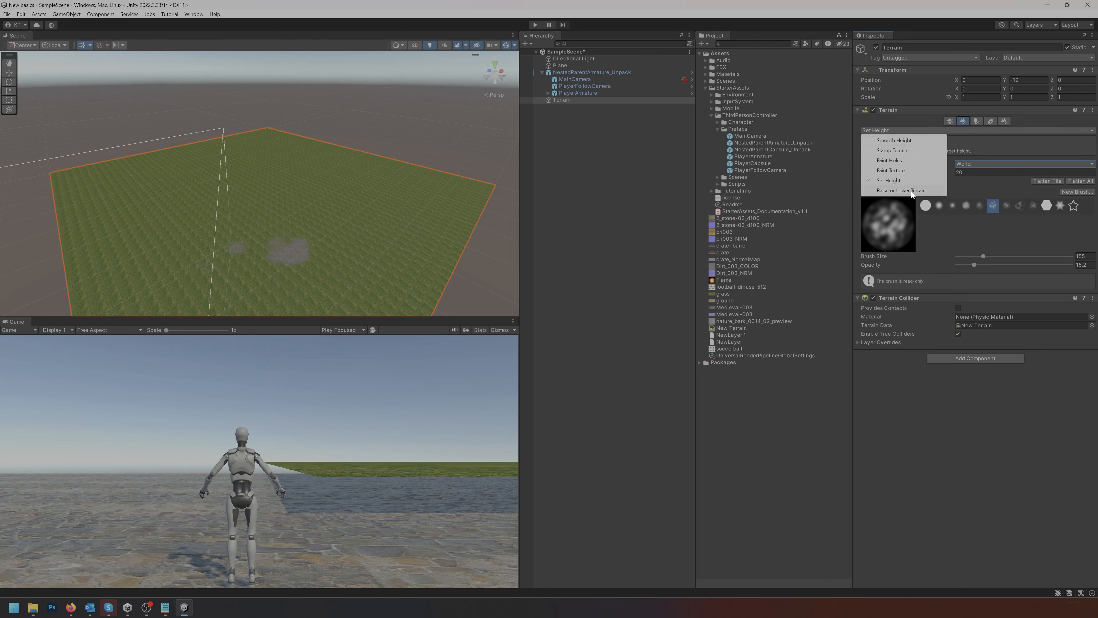
{"action": "left_click", "coordinate": [901, 191]}
{"action": "mouse_move", "coordinate": [279, 257]}
{"action": "middle_mouse_down"}
{"action": "mouse_move", "coordinate": [281, 136]}
{"action": "mouse_move", "coordinate": [282, 166]}
{"action": "middle_mouse_up"}
{"action": "mouse_move", "coordinate": [282, 167]}
{"action": "left_mouse_down"}
{"action": "mouse_move", "coordinate": [319, 225]}
{"action": "mouse_move", "coordinate": [301, 196]}
{"action": "mouse_move", "coordinate": [294, 226]}
{"action": "mouse_move", "coordinate": [228, 238]}
{"action": "mouse_move", "coordinate": [199, 196]}
{"action": "mouse_move", "coordinate": [318, 167]}
{"action": "mouse_move", "coordinate": [152, 213]}
{"action": "mouse_move", "coordinate": [304, 138]}
{"action": "mouse_move", "coordinate": [209, 143]}
{"action": "mouse_move", "coordinate": [363, 113]}
{"action": "mouse_move", "coordinate": [410, 130]}
{"action": "left_mouse_up"}
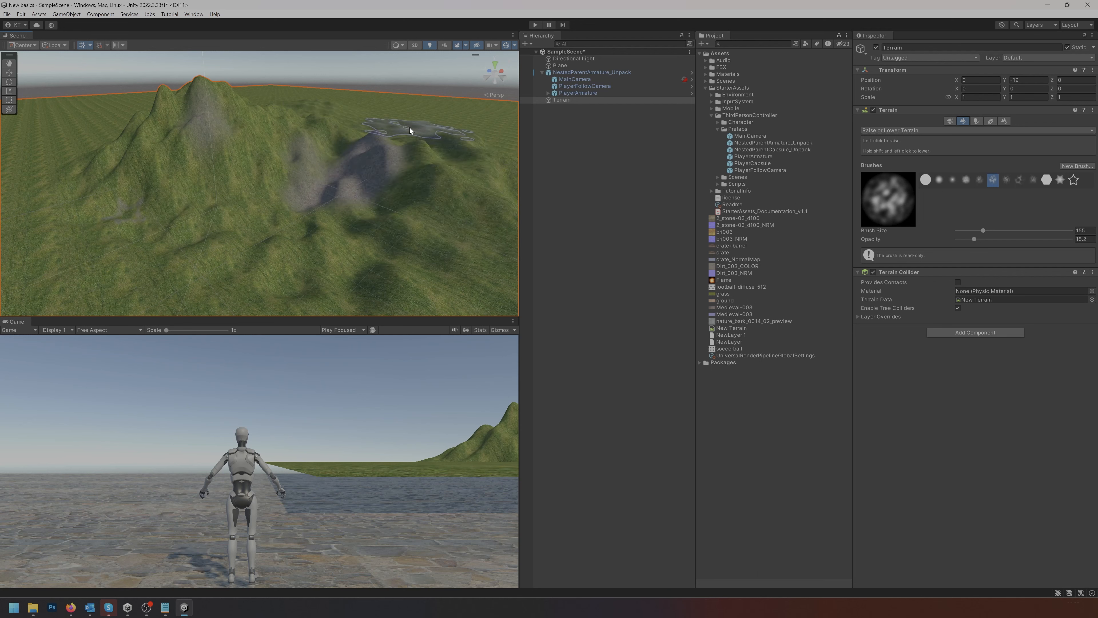
Raise more hills on both sides of the mountains and across the foreground to the terrain's near edge
{"action": "scroll", "coordinate": [262, 270], "scroll_direction": "down", "scroll_amount": 6}
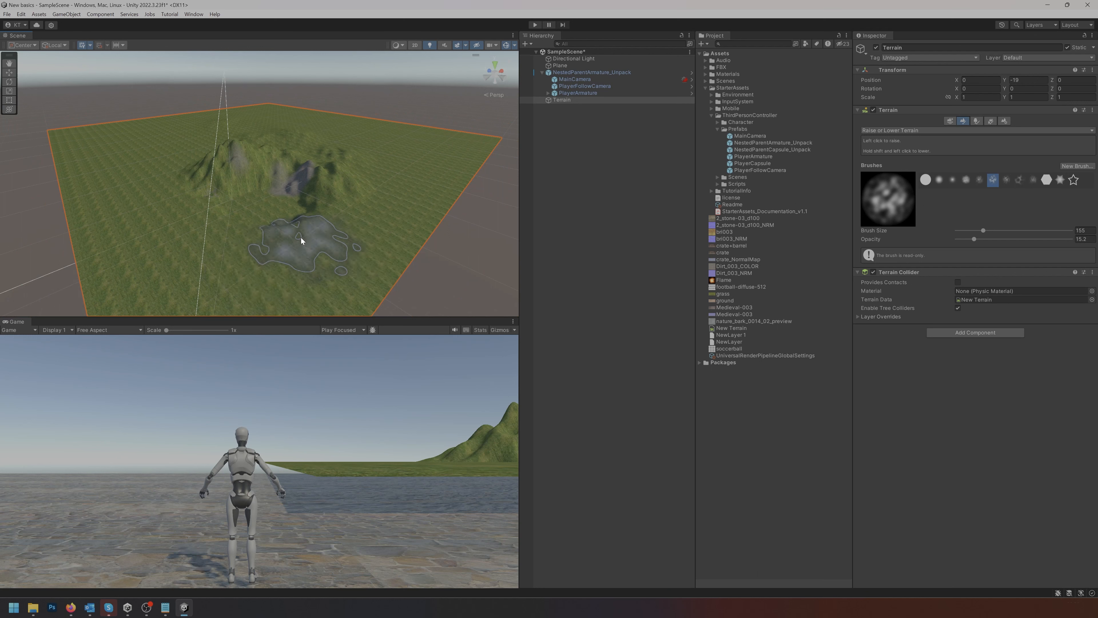
{"action": "scroll", "coordinate": [294, 240], "scroll_direction": "up", "scroll_amount": 3}
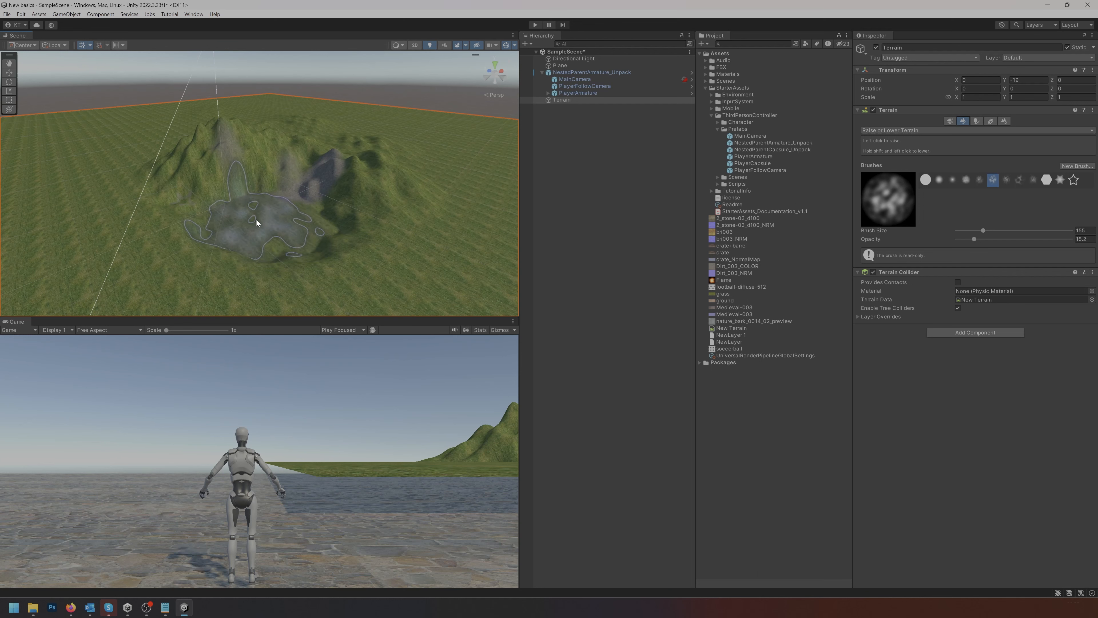
{"action": "mouse_move", "coordinate": [256, 220]}
{"action": "left_mouse_down"}
{"action": "mouse_move", "coordinate": [293, 235]}
{"action": "mouse_move", "coordinate": [149, 240]}
{"action": "mouse_move", "coordinate": [98, 205]}
{"action": "mouse_move", "coordinate": [144, 158]}
{"action": "left_mouse_up"}
{"action": "mouse_move", "coordinate": [363, 167]}
{"action": "left_mouse_down"}
{"action": "mouse_move", "coordinate": [446, 210]}
{"action": "mouse_move", "coordinate": [389, 242]}
{"action": "left_mouse_up"}
{"action": "scroll", "coordinate": [356, 237], "scroll_direction": "down", "scroll_amount": 3}
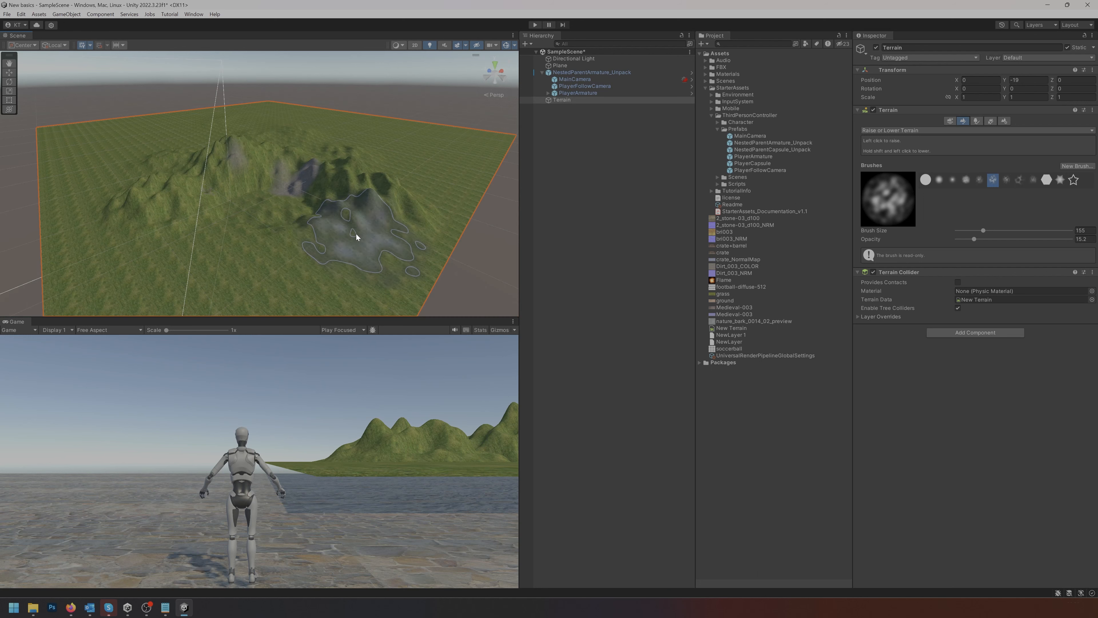
{"action": "scroll", "coordinate": [309, 226], "scroll_direction": "up", "scroll_amount": 3}
{"action": "mouse_move", "coordinate": [309, 226]}
{"action": "left_mouse_down"}
{"action": "mouse_move", "coordinate": [172, 177]}
{"action": "mouse_move", "coordinate": [367, 184]}
{"action": "mouse_move", "coordinate": [447, 129]}
{"action": "mouse_move", "coordinate": [380, 186]}
{"action": "left_mouse_up"}
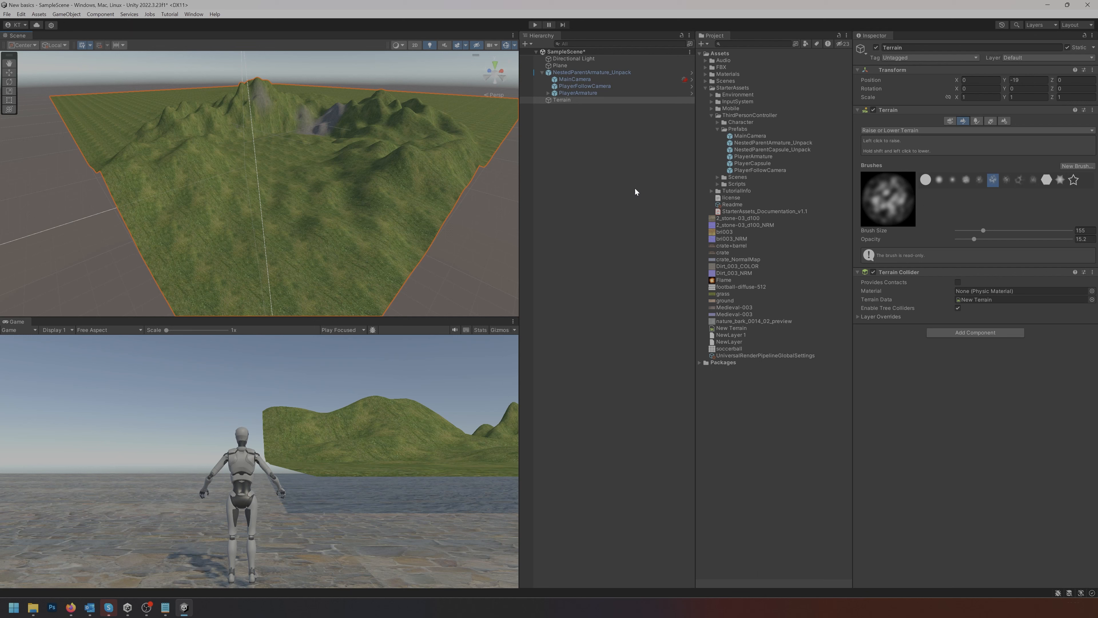
Select the NestedParentArmature_Unpack object in the scene
{"action": "left_click", "coordinate": [961, 130]}
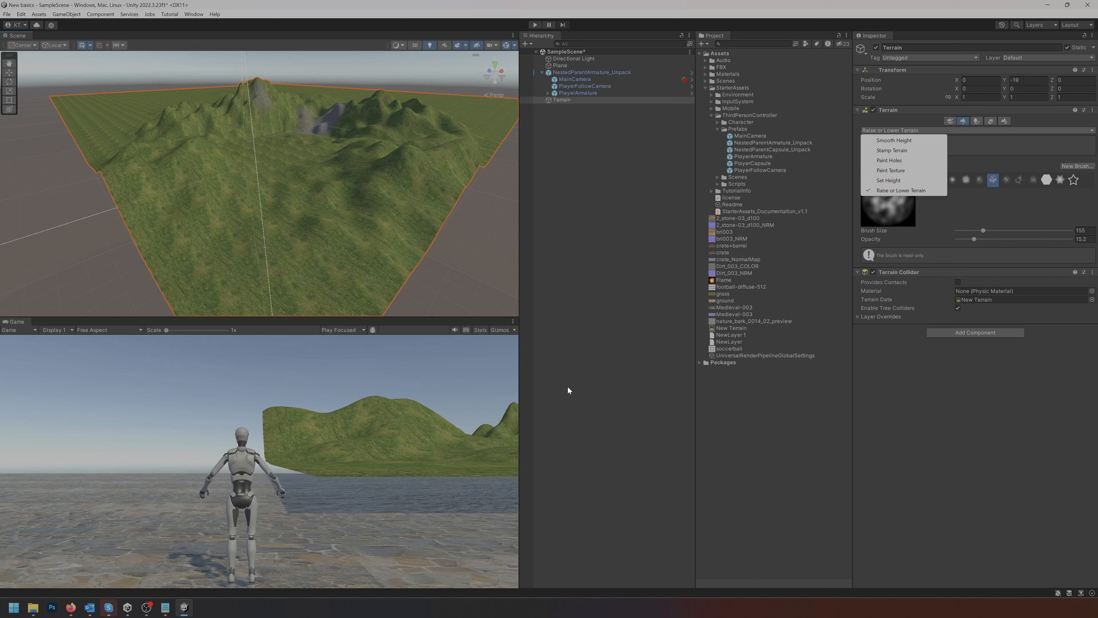
{"action": "left_click", "coordinate": [577, 73]}
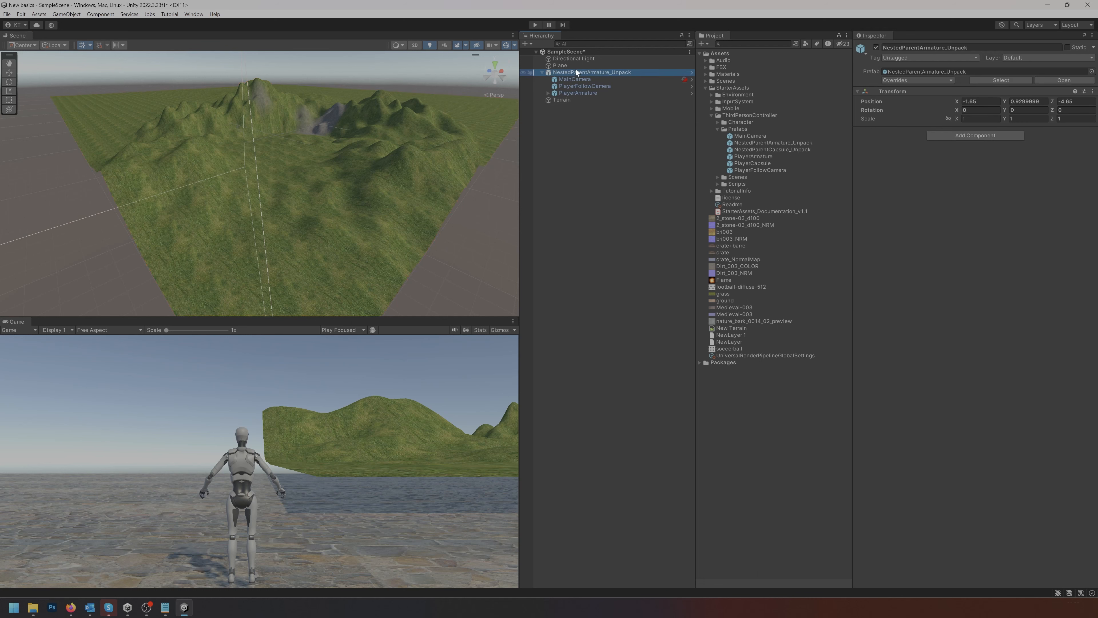
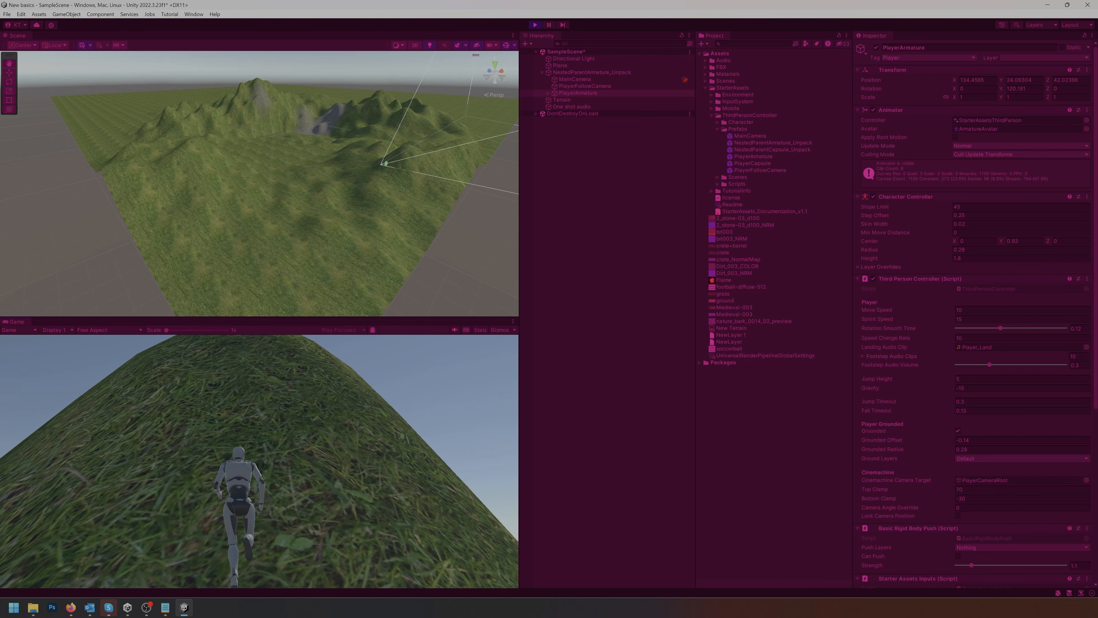
Test the terrain in play mode by running the character up a hill and jumping twice
{"action": "key", "text": "w"}
{"action": "key", "text": "space"}
{"action": "key", "text": "space"}
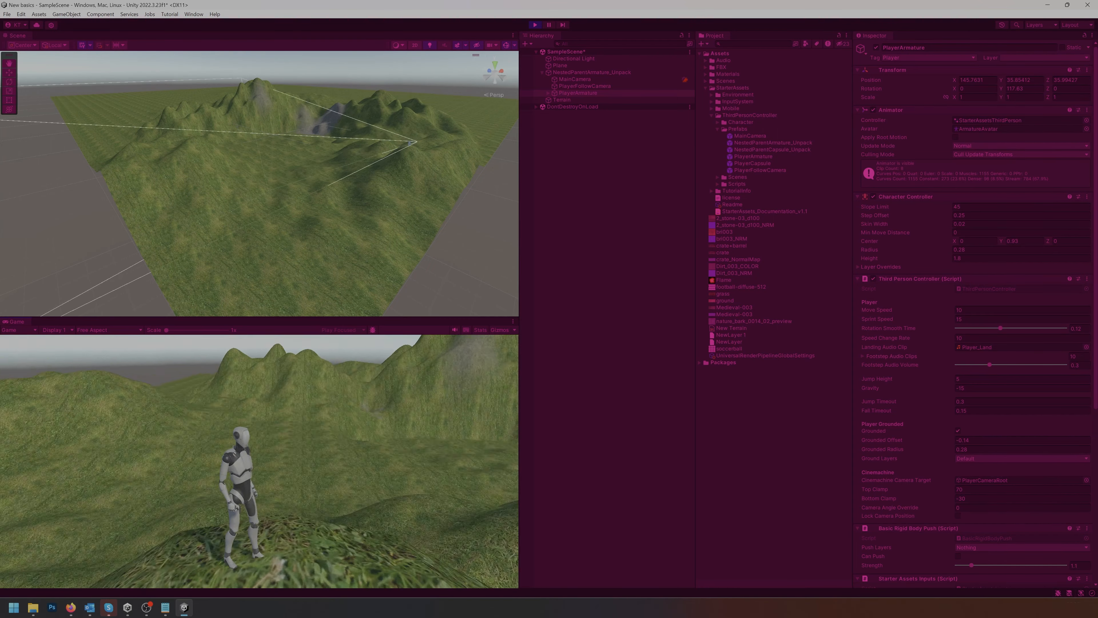
Run the character off the hilltop and down across the grass to the terrain's near corner, and stop play mode
{"action": "key", "text": "w"}
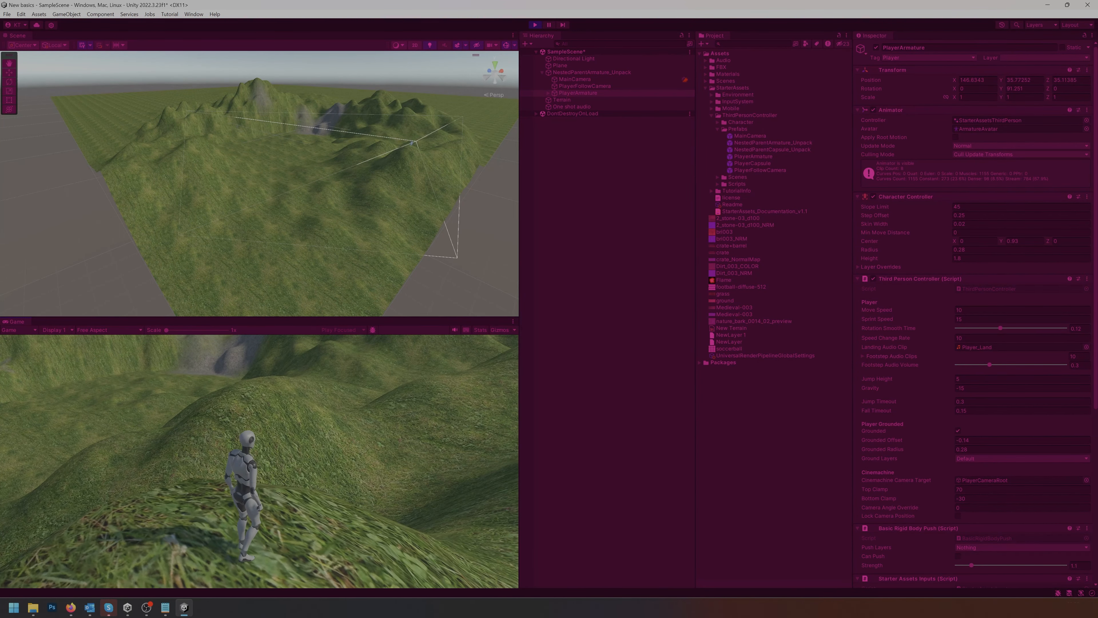
{"action": "key", "text": "w"}
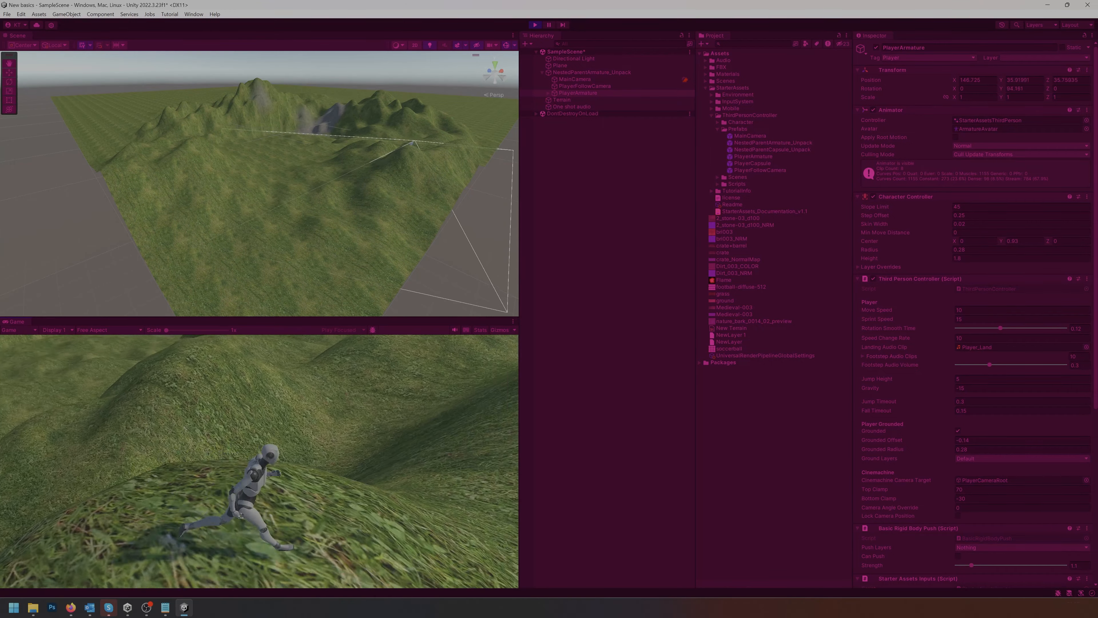
{"action": "key", "text": "w"}
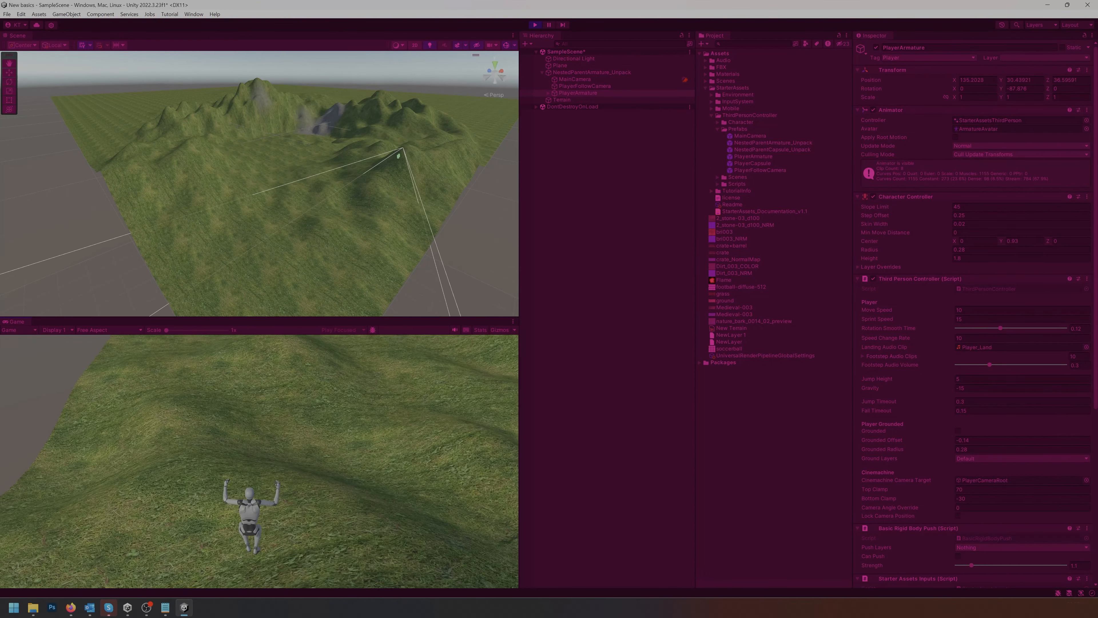
{"action": "key", "text": "shift+w"}
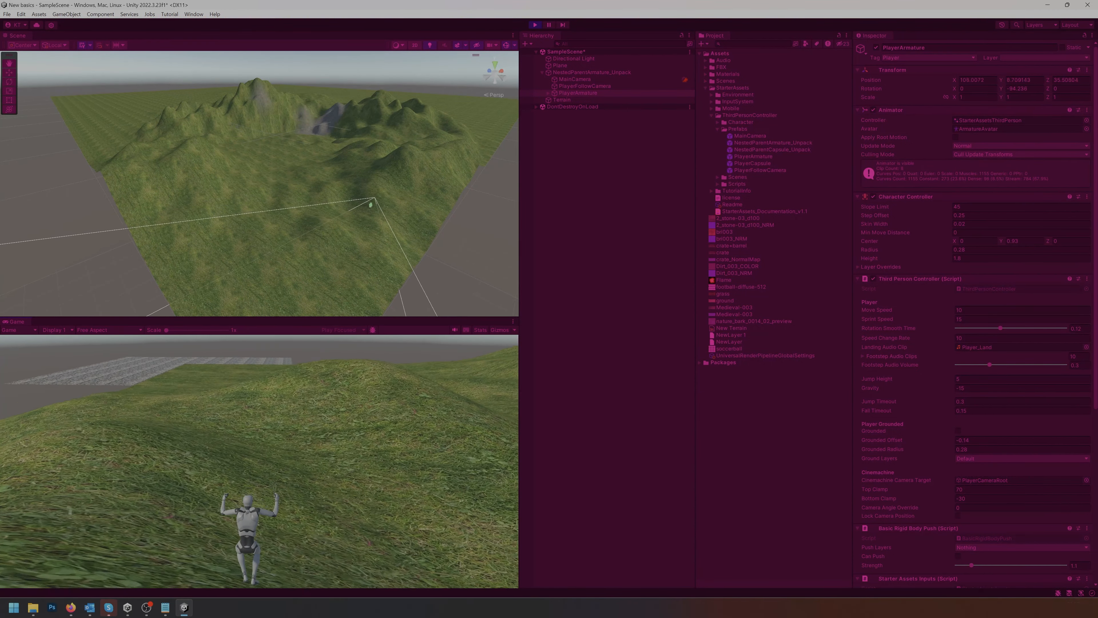
{"action": "key", "text": "shift+w"}
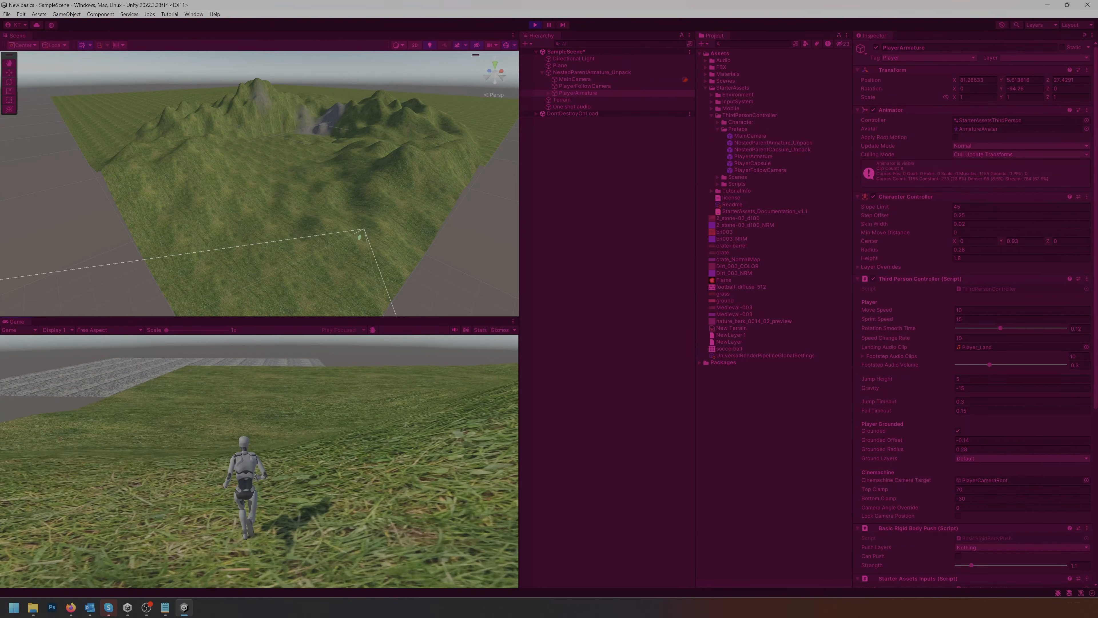
{"action": "key", "text": "shift+w"}
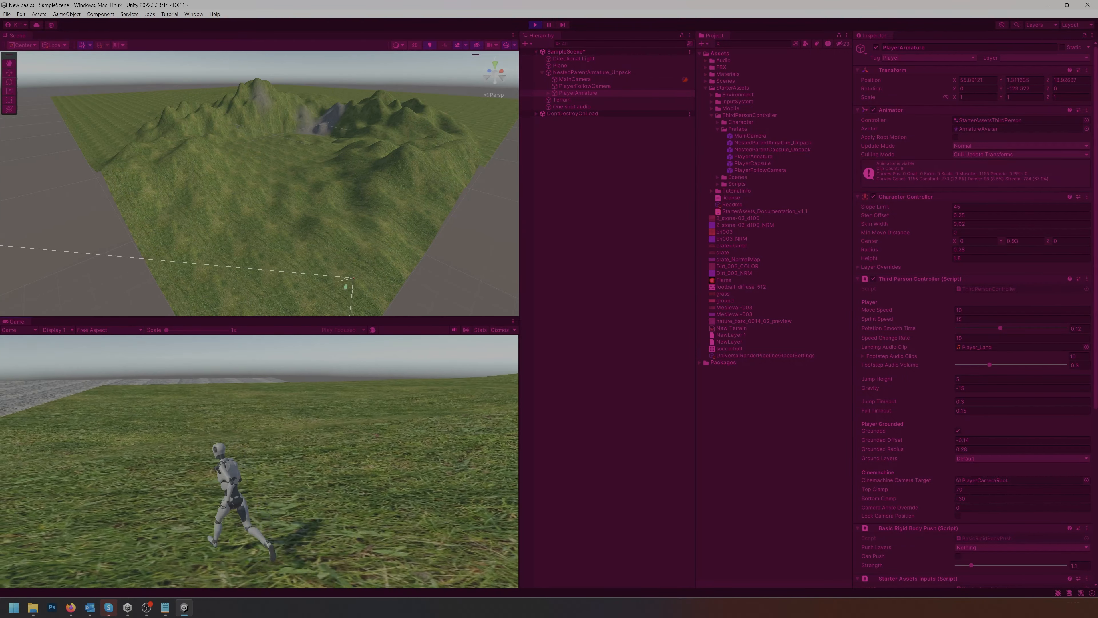
{"action": "key", "text": "shift+w"}
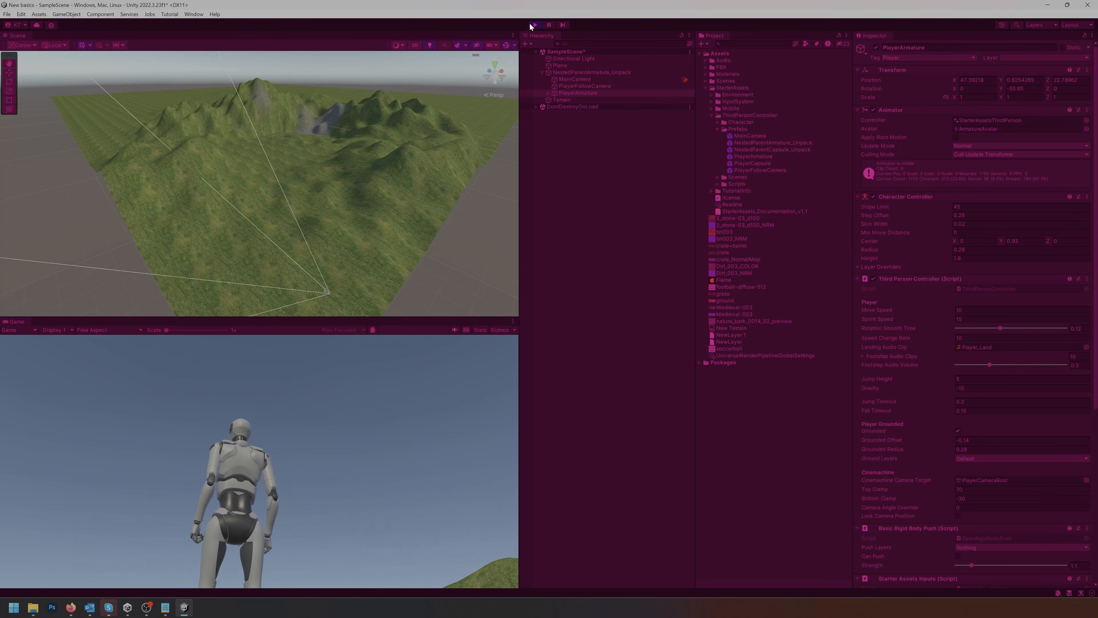
{"action": "left_click", "coordinate": [534, 25]}
Add a sphere above the grass near the terrain's corner and apply the football-diffuse-512 texture to it
{"action": "left_click", "coordinate": [210, 259]}
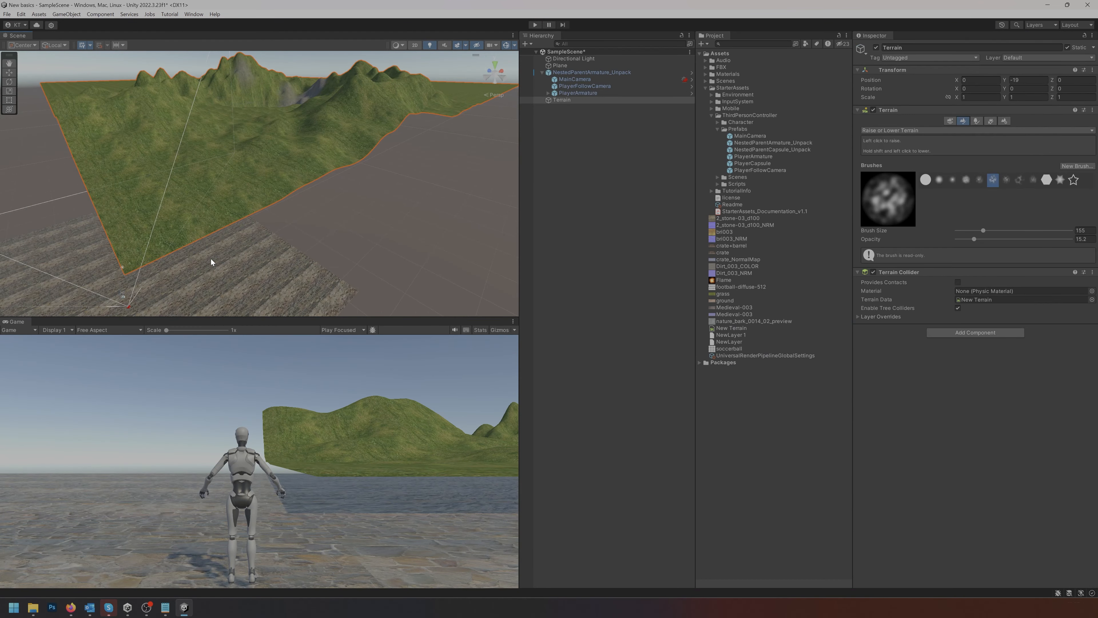
{"action": "middle_click_drag", "start_coordinate": [211, 258], "coordinate": [299, 259]}
{"action": "left_click", "coordinate": [322, 281]}
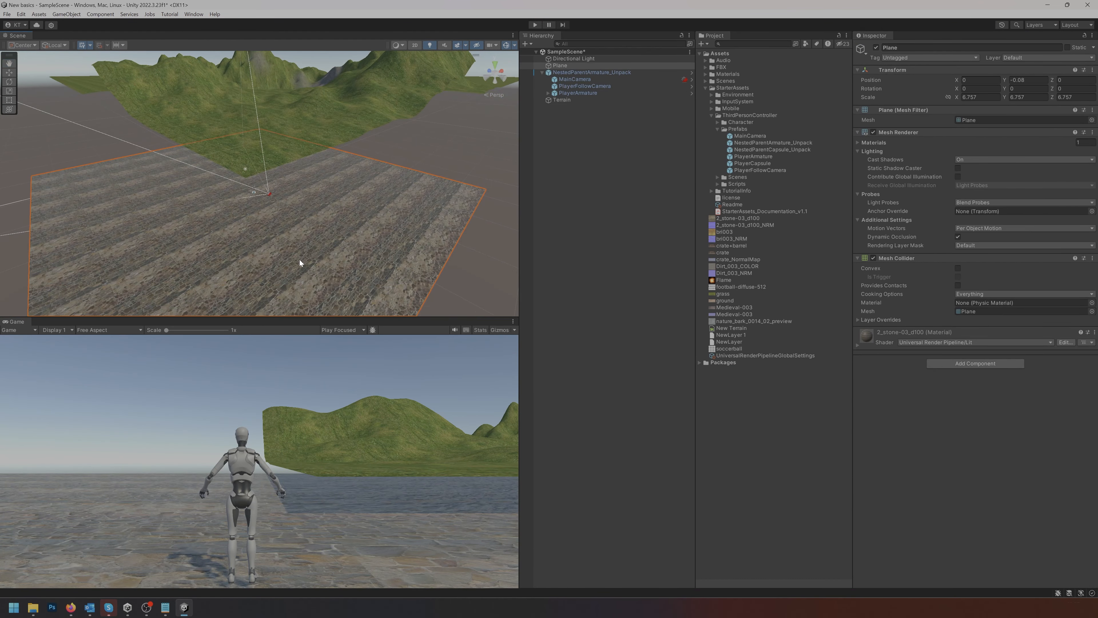
{"action": "scroll", "coordinate": [301, 255], "scroll_direction": "up", "scroll_amount": 8}
{"action": "middle_click_drag", "start_coordinate": [376, 141], "coordinate": [330, 334]}
{"action": "middle_click_drag", "start_coordinate": [294, 95], "coordinate": [294, 268]}
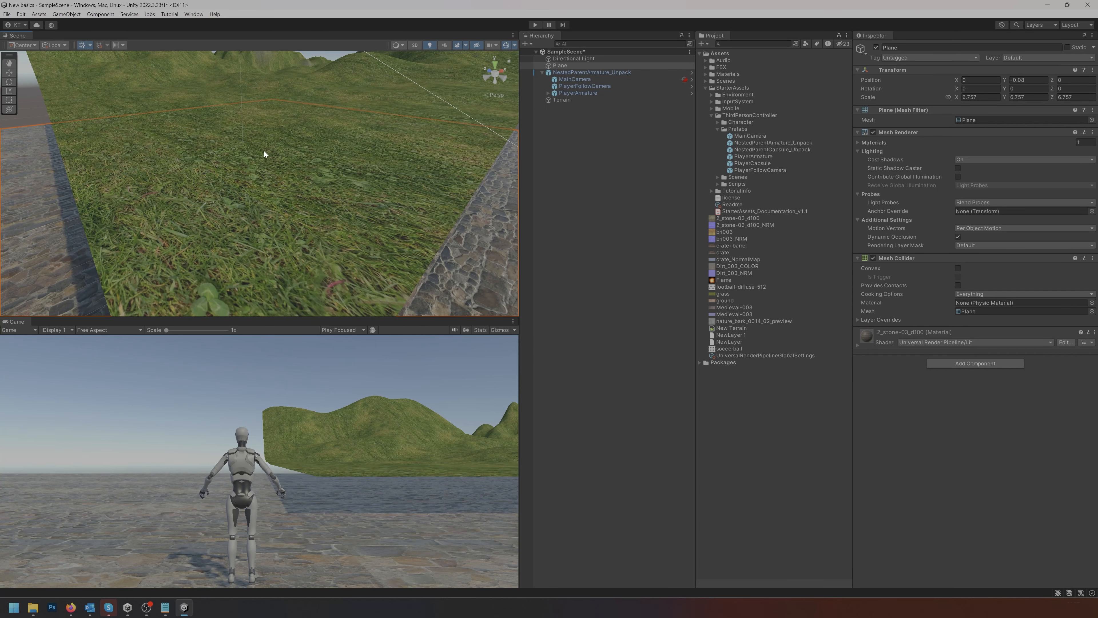
{"action": "left_click", "coordinate": [583, 183]}
{"action": "right_click", "coordinate": [569, 141]}
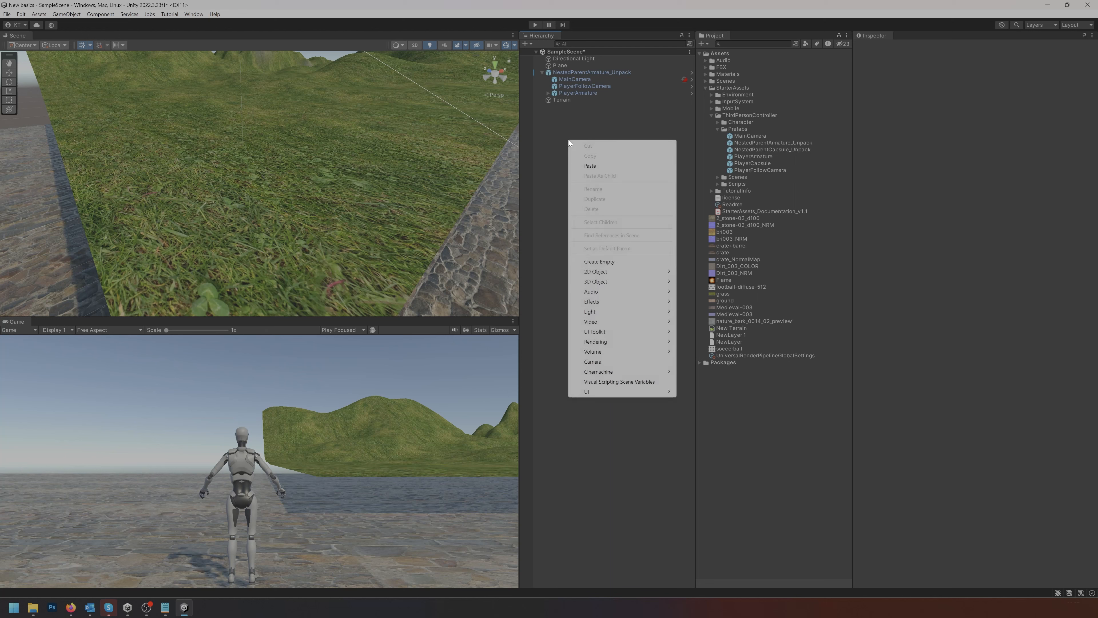
{"action": "mouse_move", "coordinate": [610, 283]}
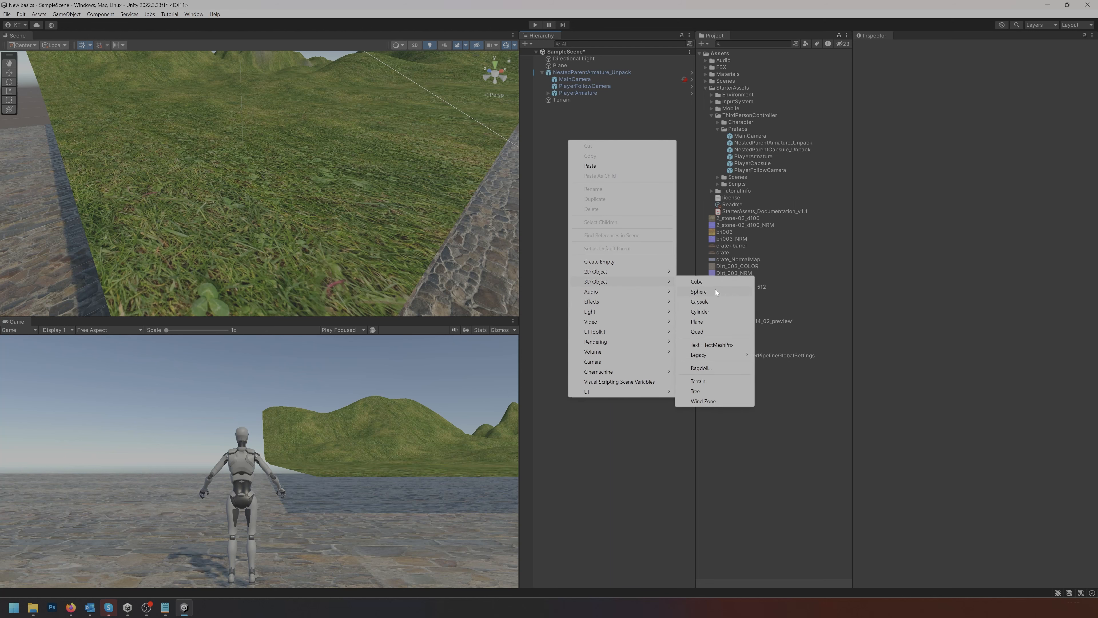
{"action": "left_click", "coordinate": [707, 295]}
{"action": "left_click_drag", "start_coordinate": [424, 258], "coordinate": [233, 215], "text": "alt"}
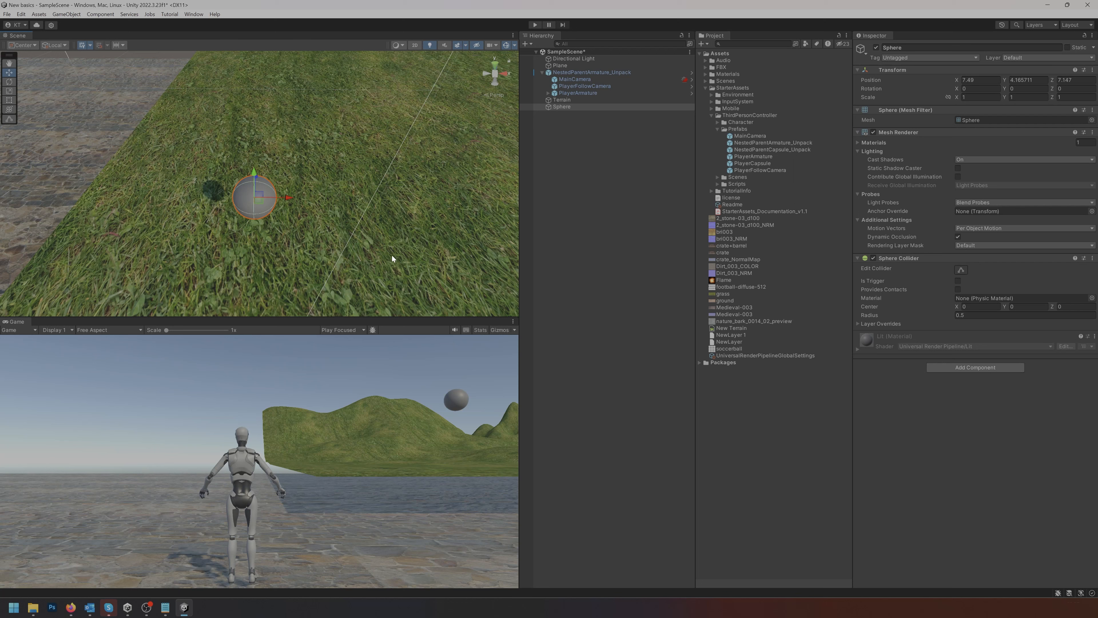
{"action": "left_click_drag", "start_coordinate": [724, 288], "coordinate": [254, 197]}
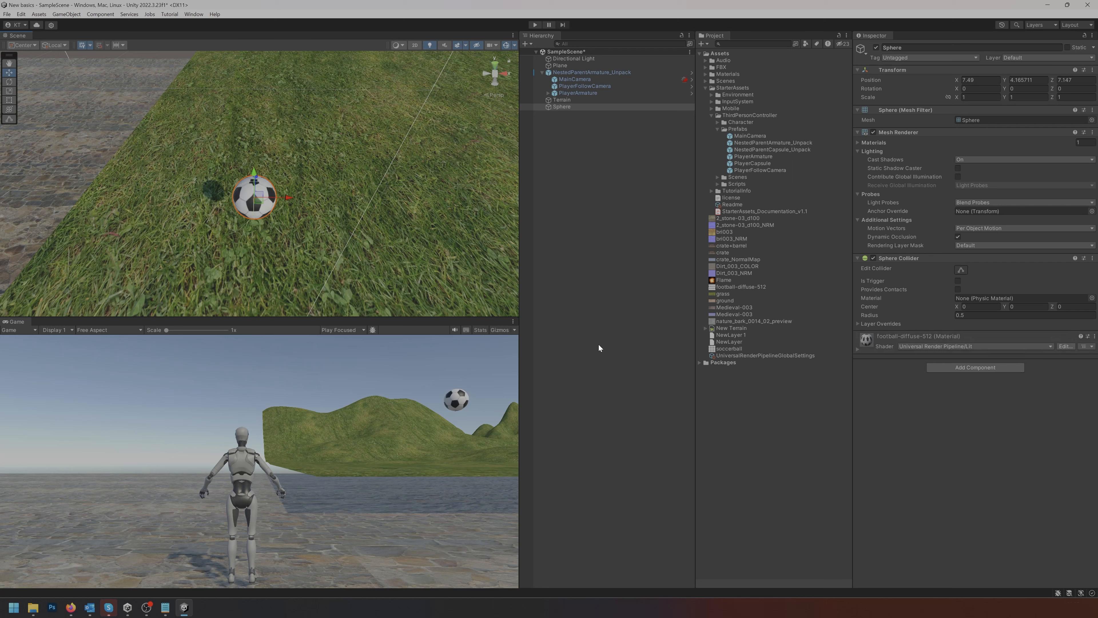
Add a Rigidbody component to the soccer ball sphere
{"action": "left_click", "coordinate": [975, 367]}
{"action": "type", "text": "ri"}
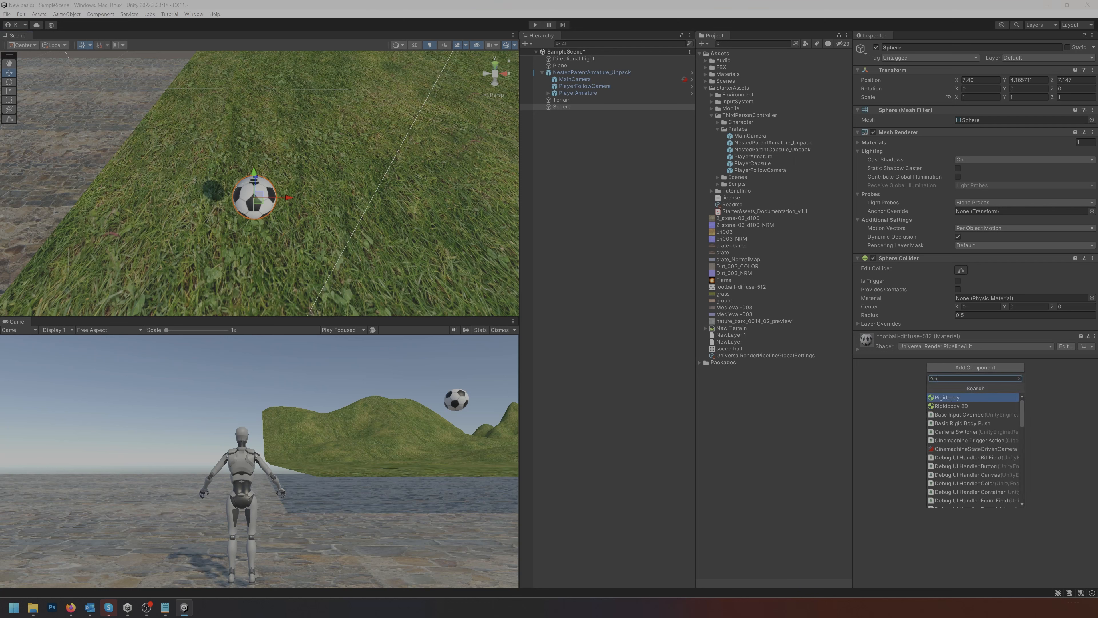
{"action": "left_click", "coordinate": [1033, 372]}
{"action": "left_click", "coordinate": [968, 367]}
{"action": "key", "text": "BackSpace"}
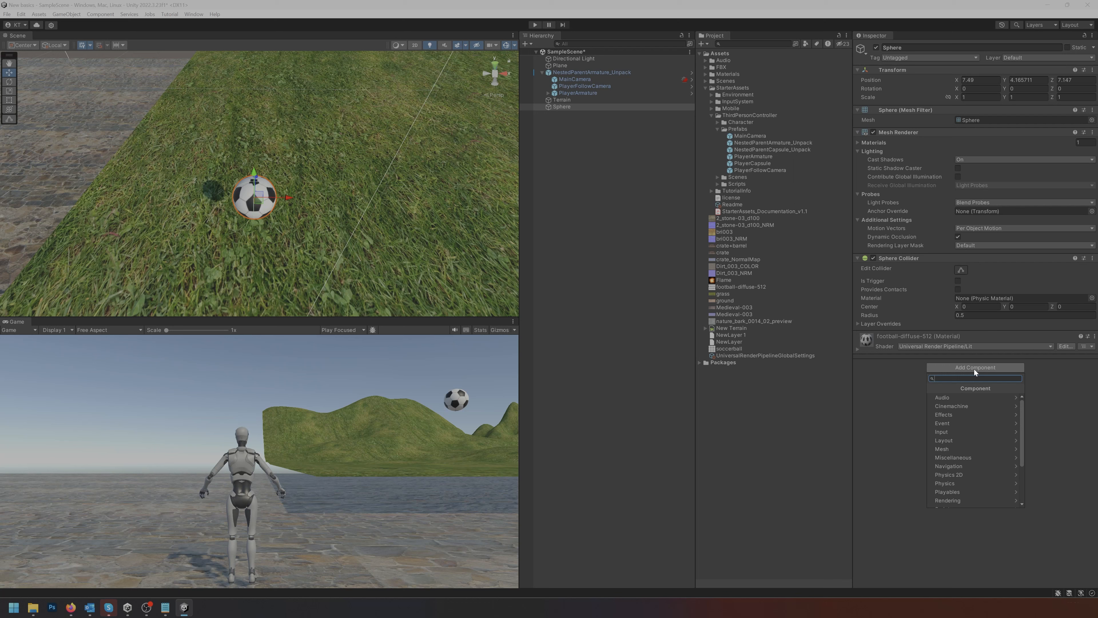
{"action": "type", "text": "rid"}
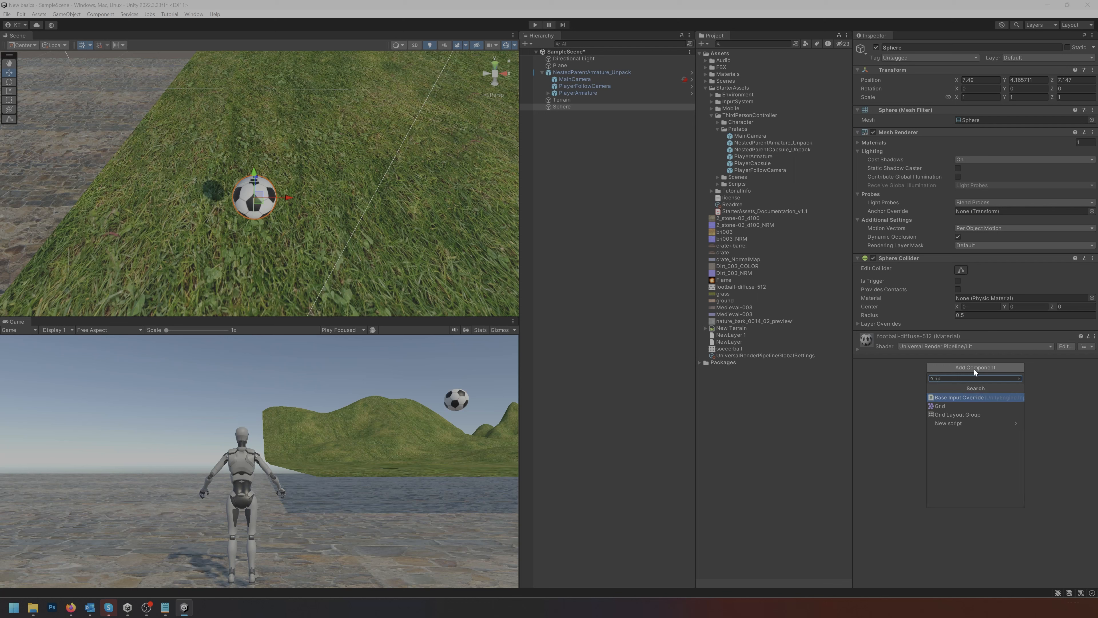
{"action": "key", "text": "BackSpace"}
{"action": "type", "text": "g"}
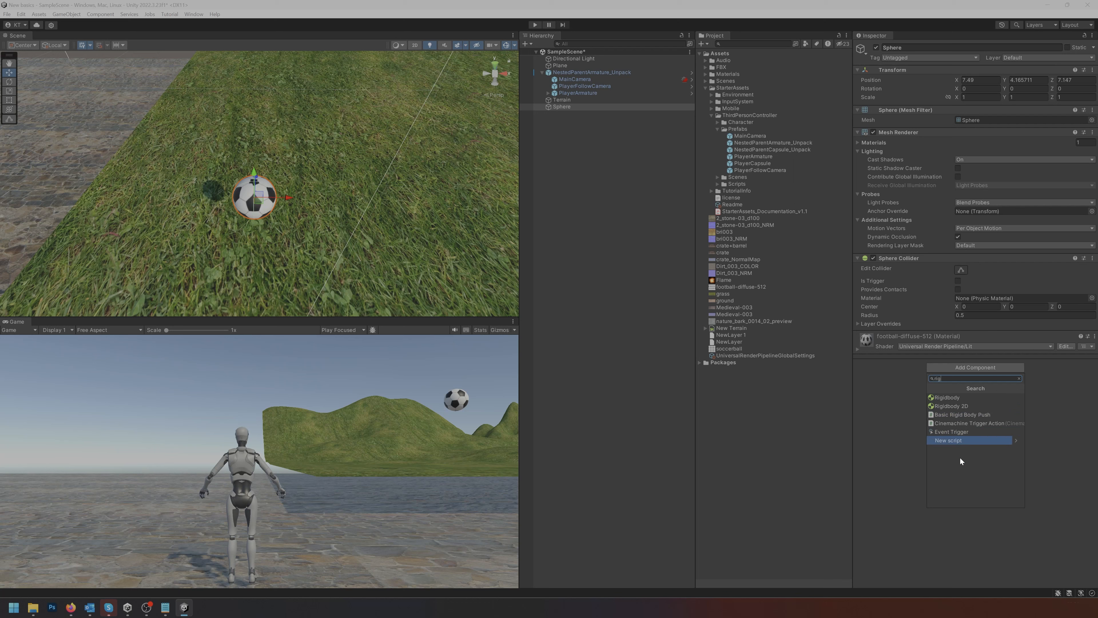
{"action": "left_click", "coordinate": [948, 398]}
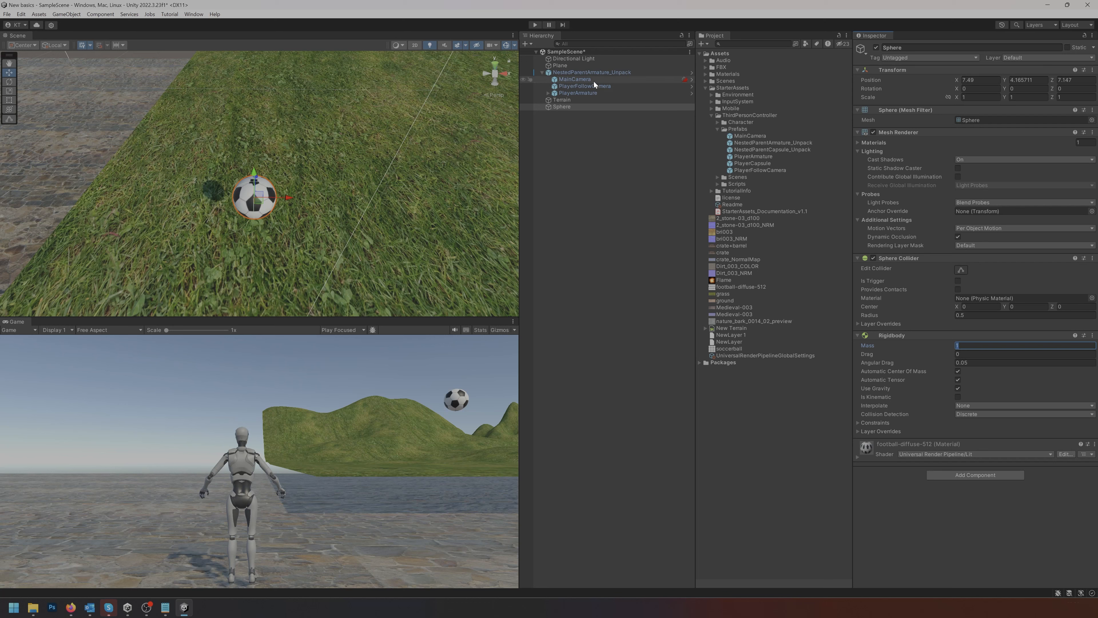
Select PlayerArmature, test in play mode whether the character can push the soccer ball, and stop play mode
{"action": "left_click", "coordinate": [584, 92]}
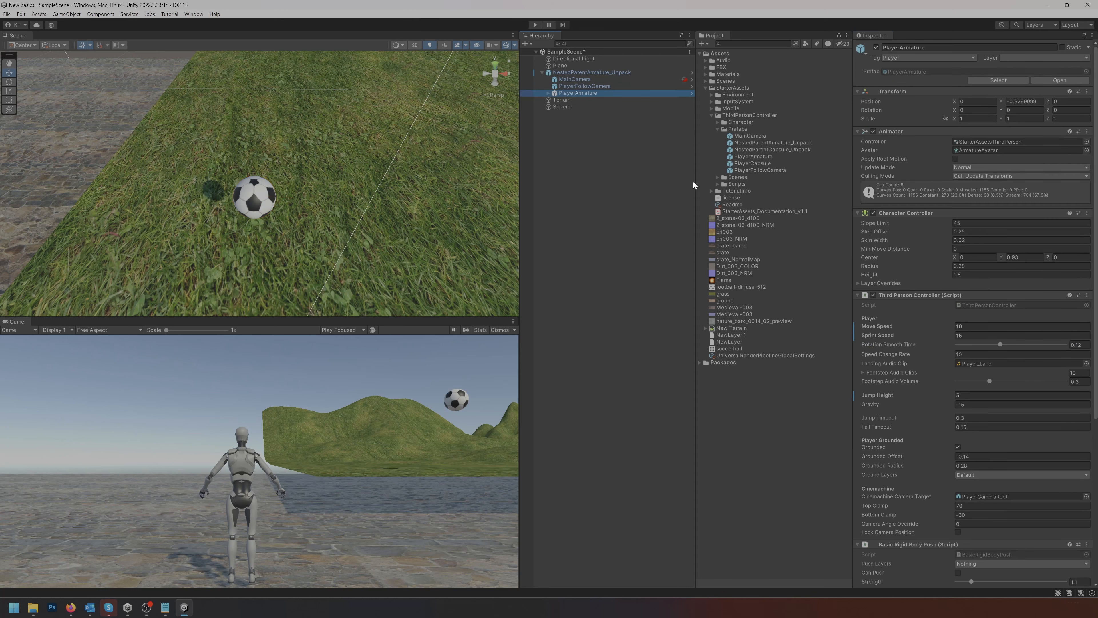
{"action": "scroll", "coordinate": [906, 421], "scroll_direction": "down", "scroll_amount": 3}
{"action": "scroll", "coordinate": [906, 421], "scroll_direction": "down", "scroll_amount": 1}
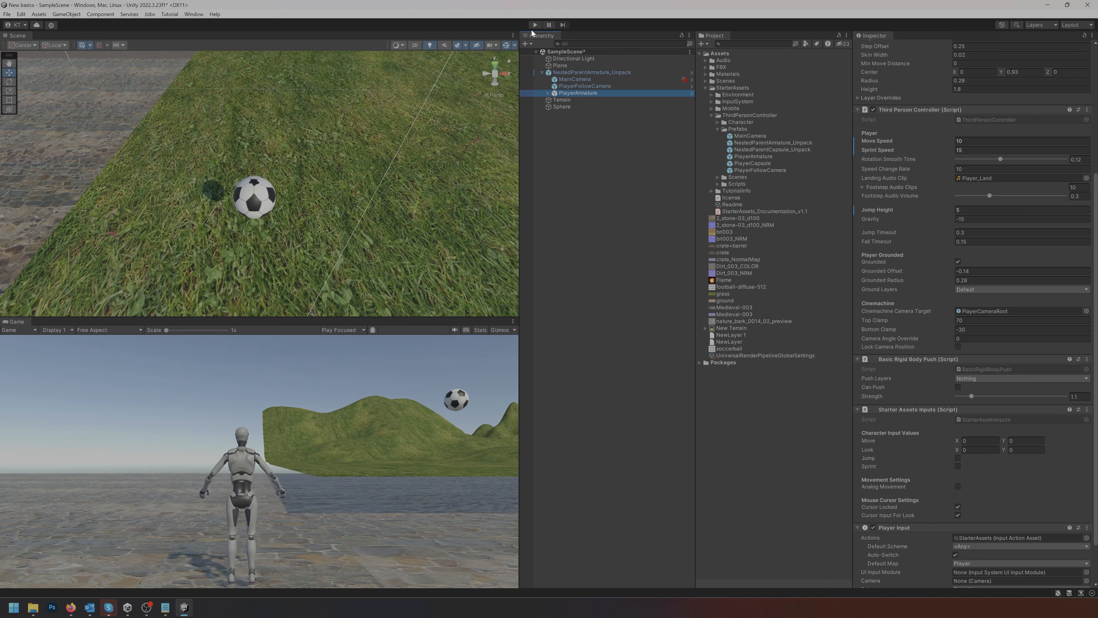
{"action": "key", "text": "ctrl+p"}
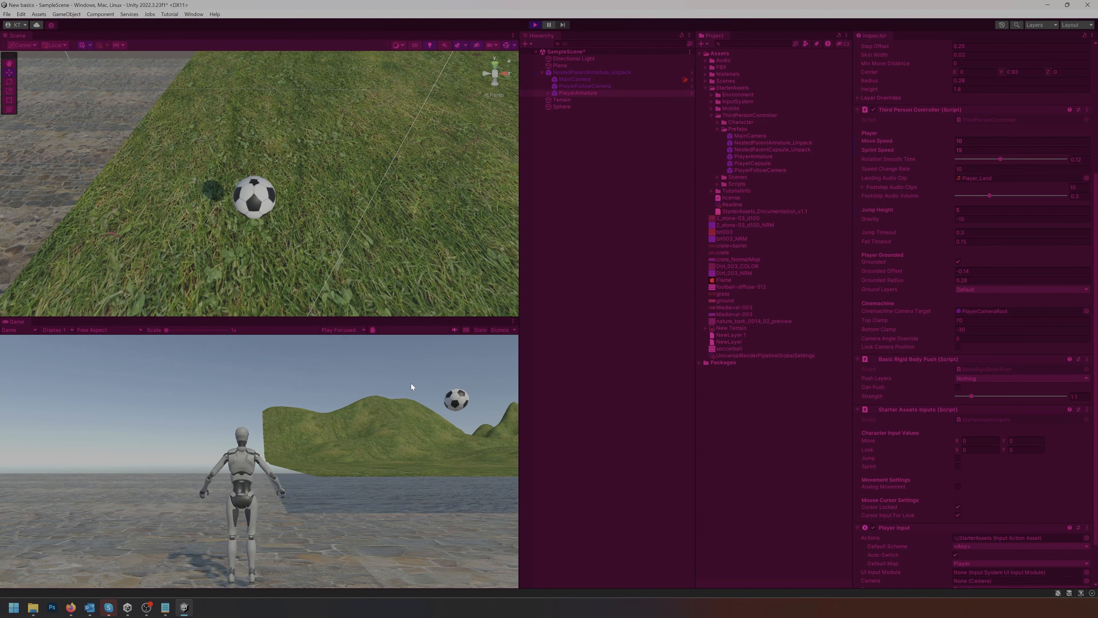
{"action": "left_click", "coordinate": [411, 385]}
{"action": "key", "text": "w"}
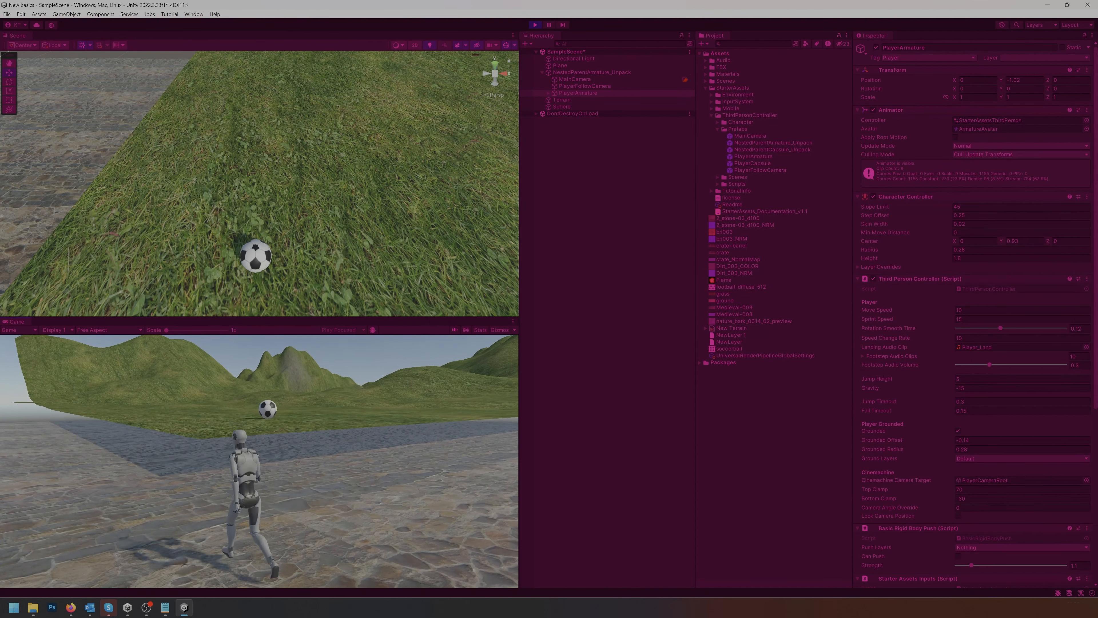
{"action": "key", "text": "w"}
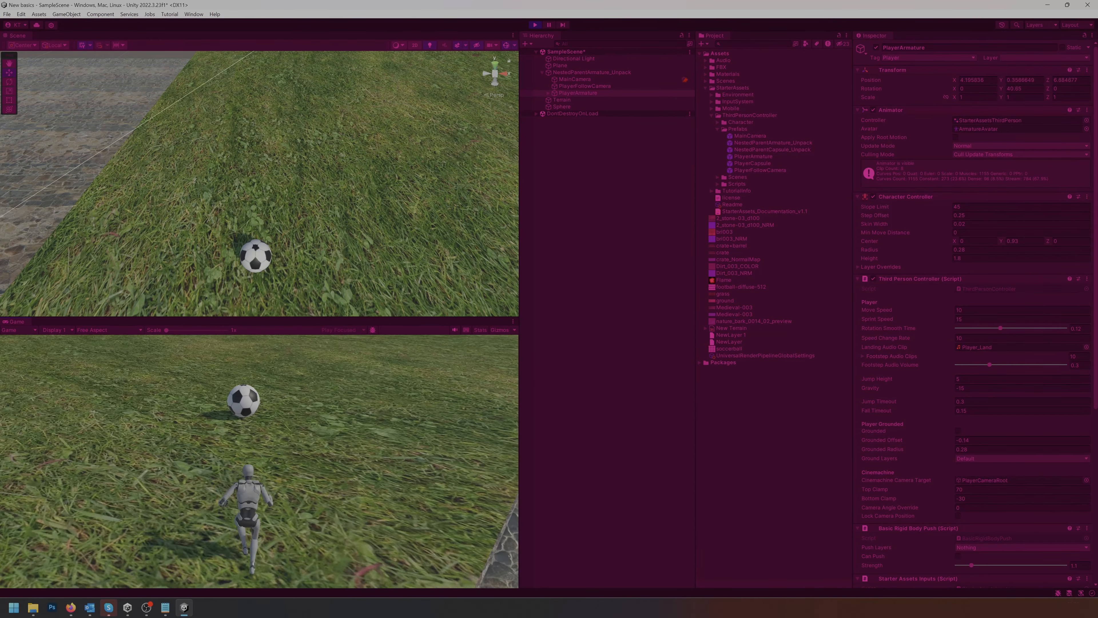
{"action": "key", "text": "w"}
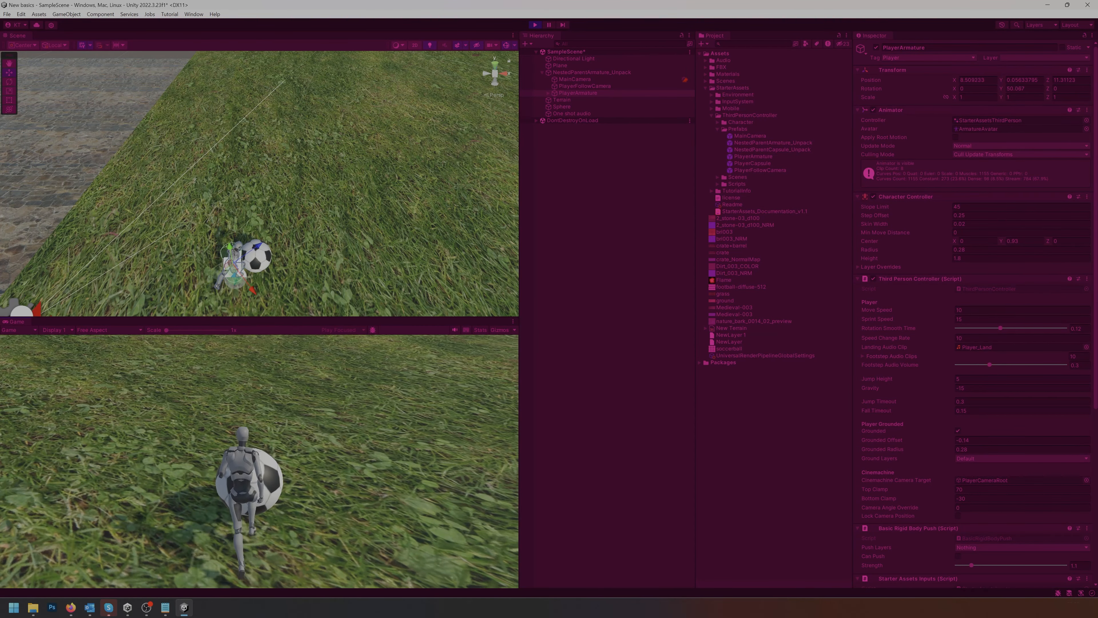
{"action": "key", "text": "w"}
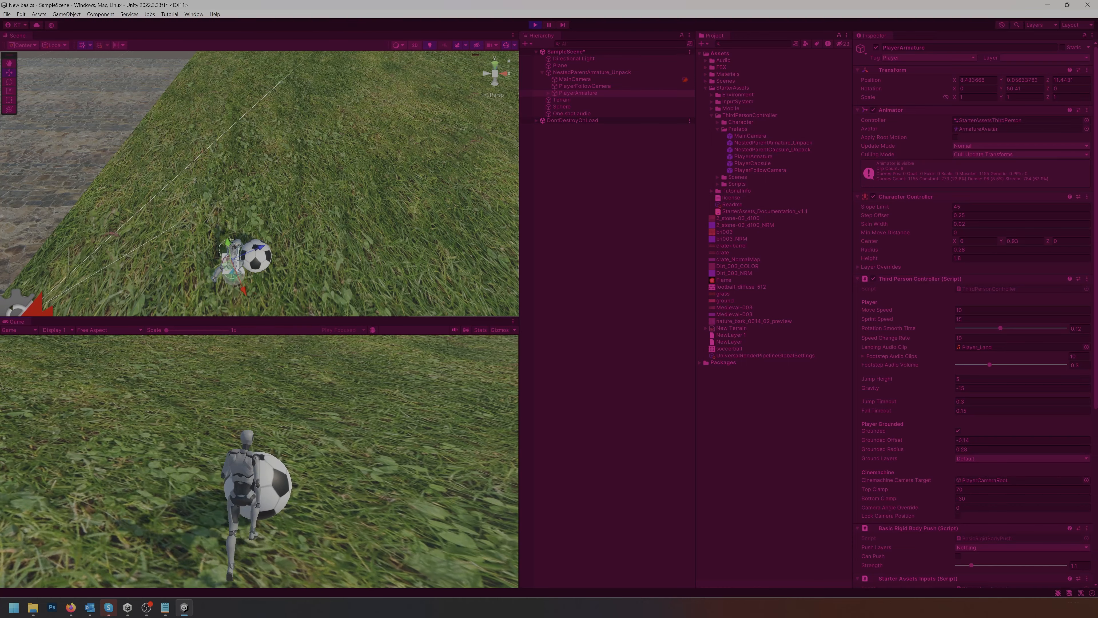
{"action": "key", "text": "w"}
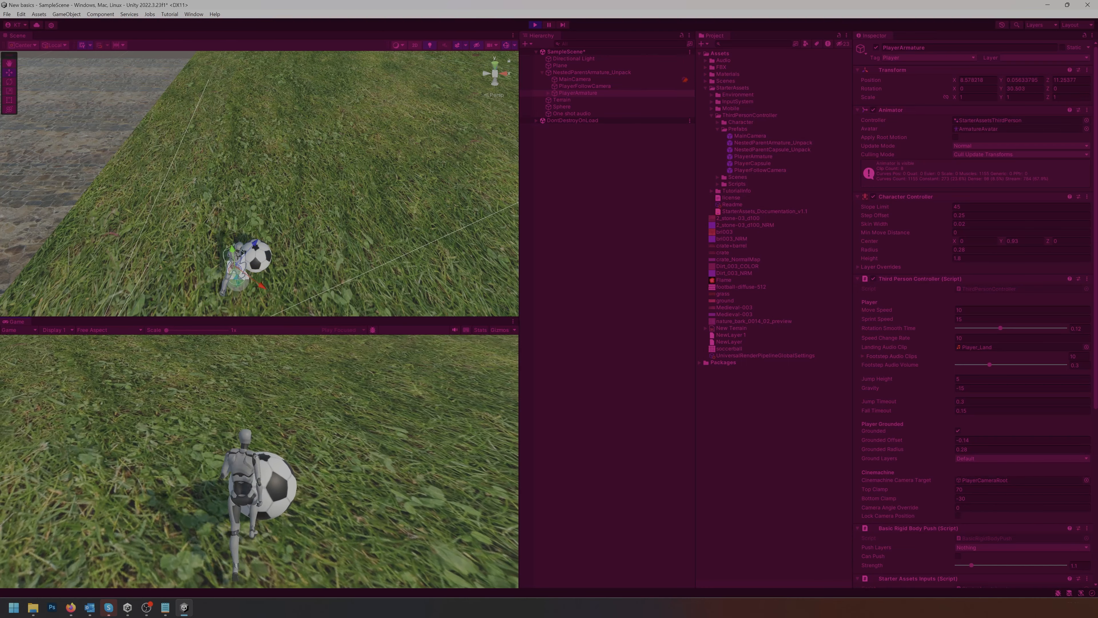
{"action": "key", "text": "s"}
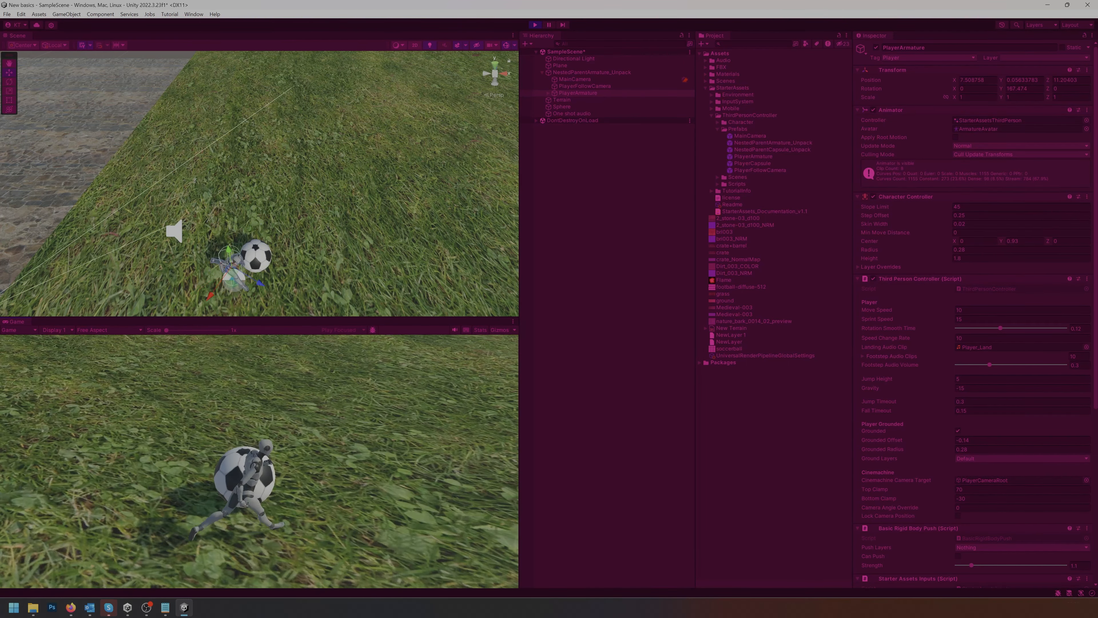
{"action": "key", "text": "Escape"}
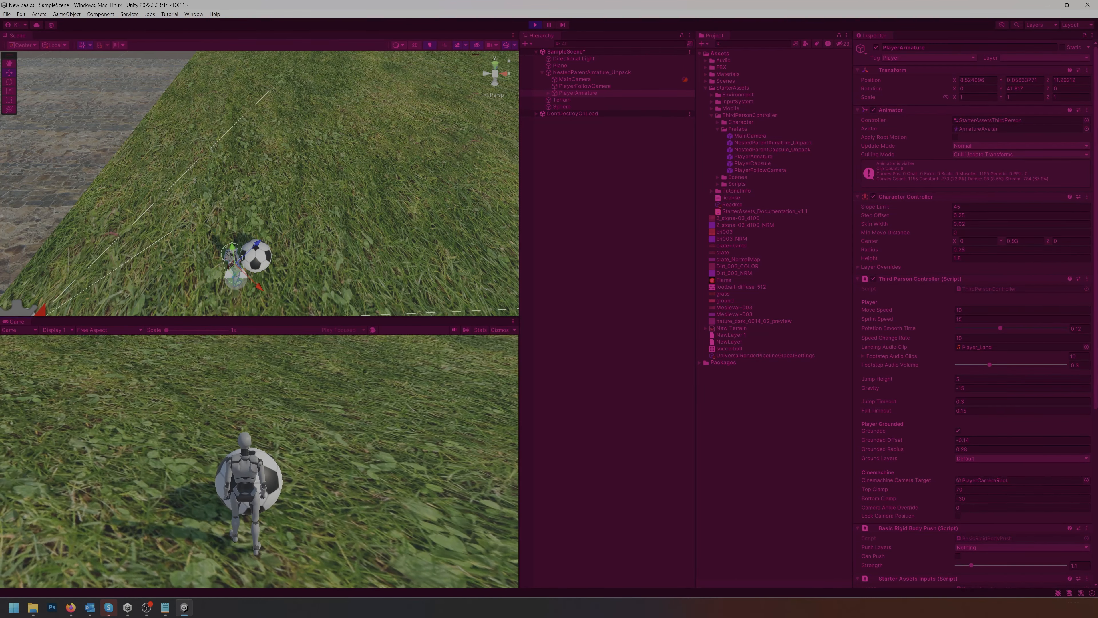
{"action": "left_click", "coordinate": [534, 25]}
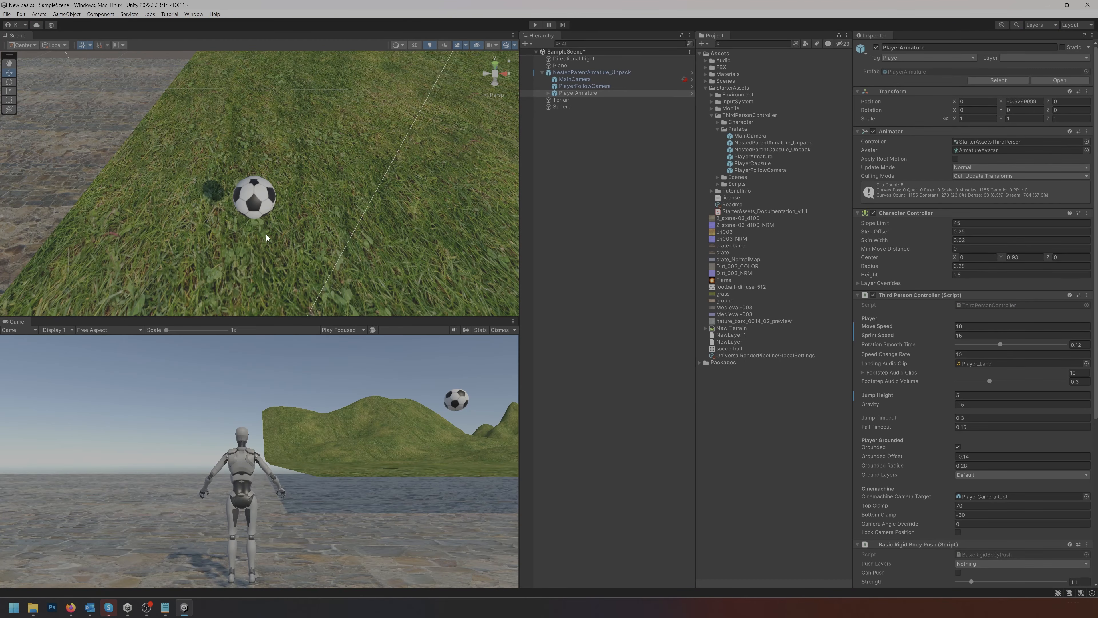
Starting from the soccer ball's layer setting, add a new layer named ball as User Layer 6
{"action": "left_click", "coordinate": [260, 199]}
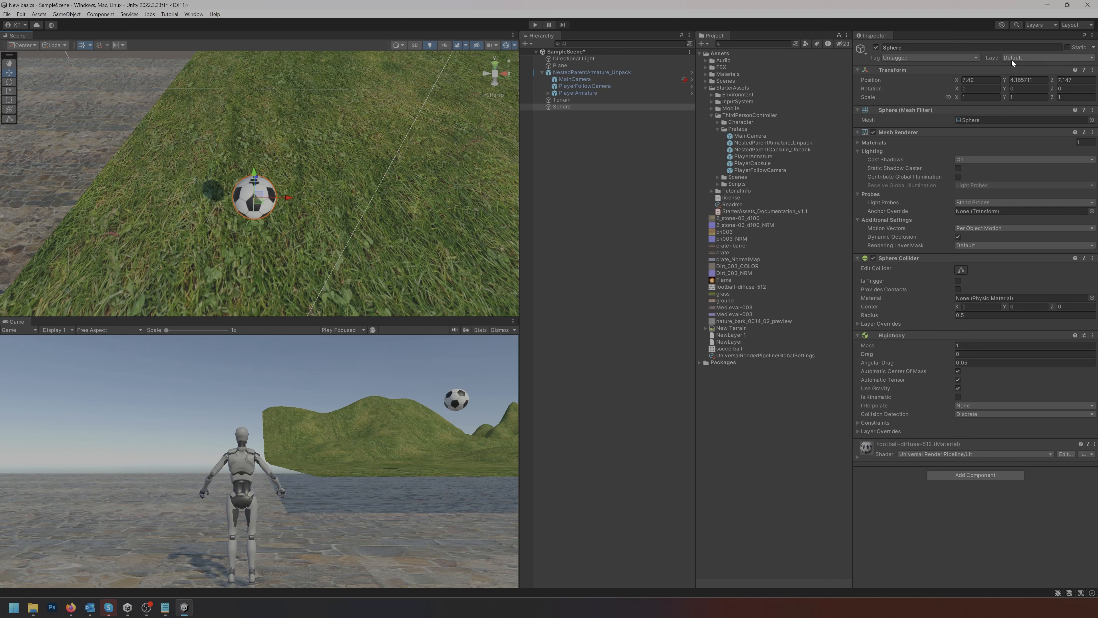
{"action": "left_click", "coordinate": [1022, 58]}
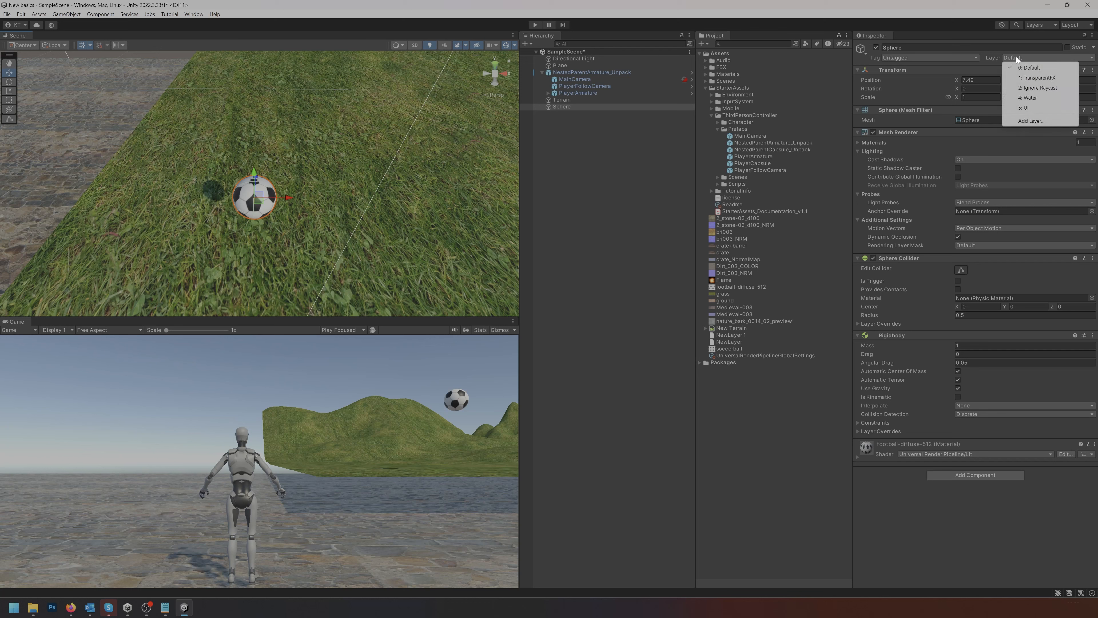
{"action": "left_click", "coordinate": [1037, 121]}
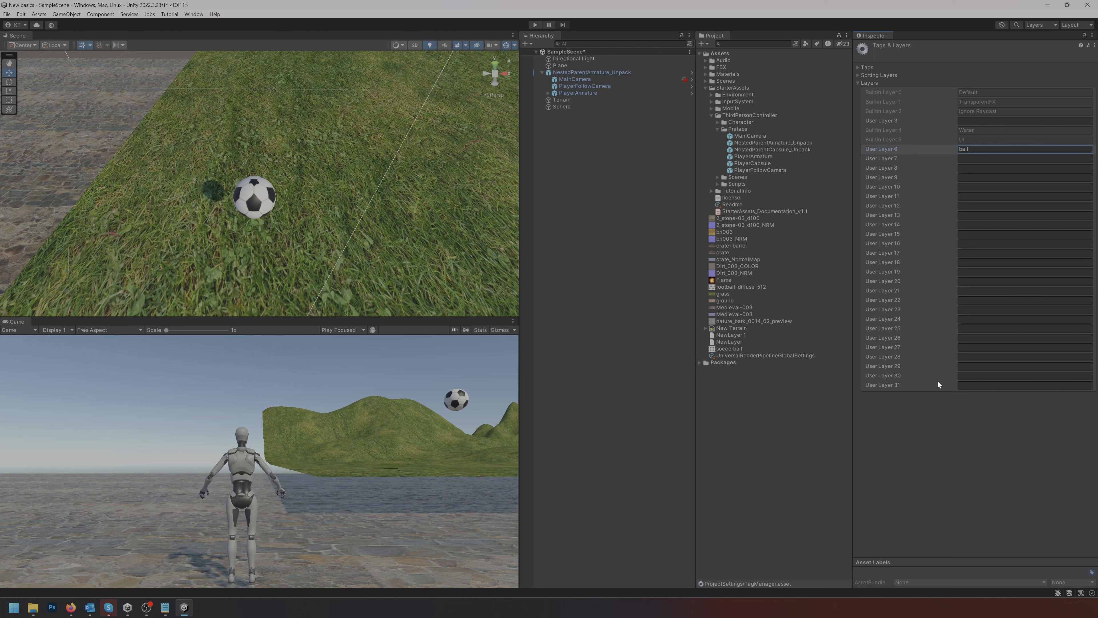
Assign the soccer ball sphere to the ball layer
{"action": "left_click", "coordinate": [253, 192]}
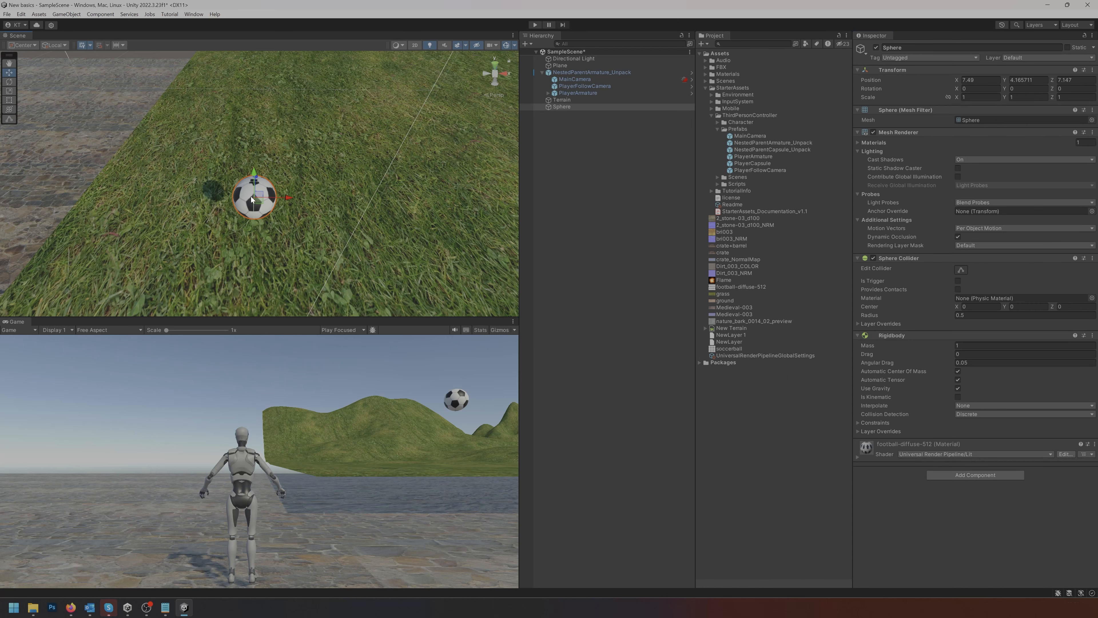
{"action": "left_click", "coordinate": [1027, 57]}
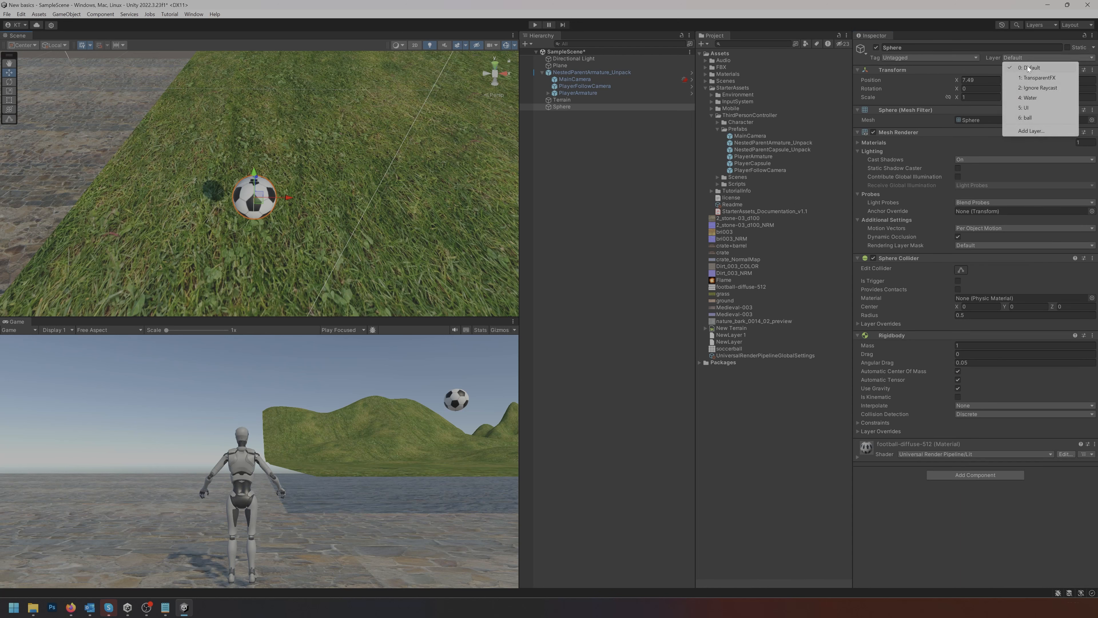
{"action": "left_click", "coordinate": [1040, 119]}
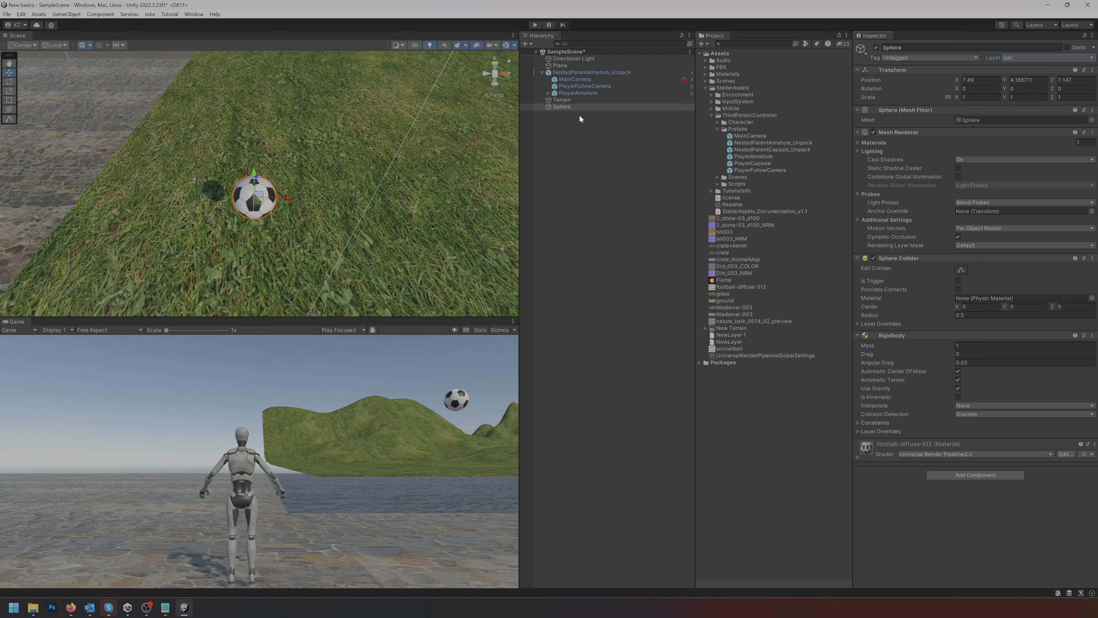
In PlayerArmature's Basic Rigid Body Push script, set Push Layers to ball and enable Can Push
{"action": "left_click", "coordinate": [588, 92]}
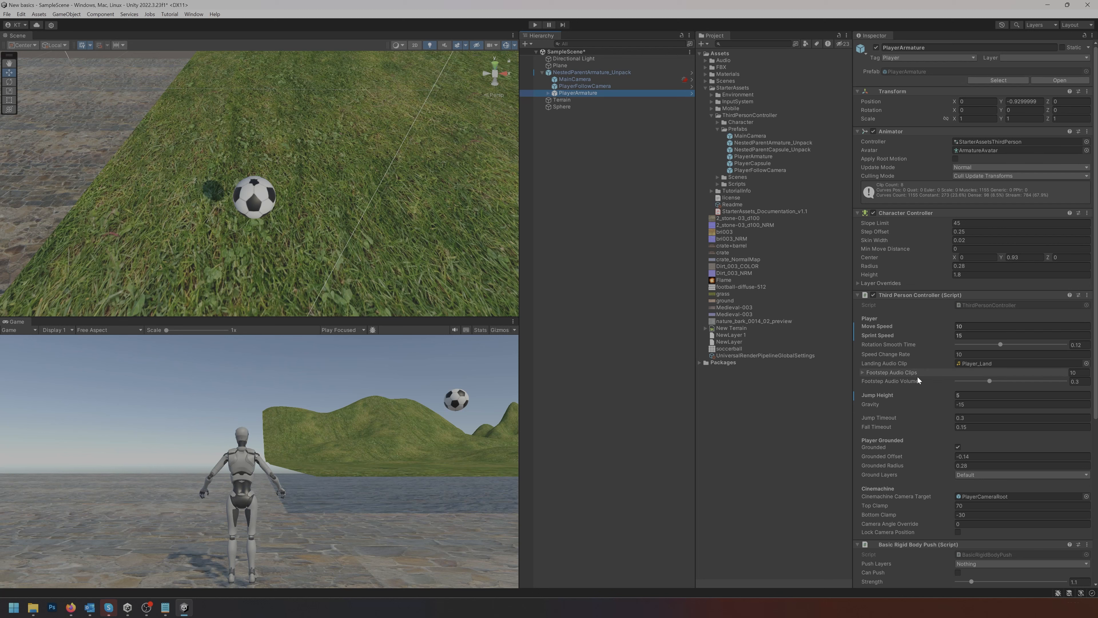
{"action": "scroll", "coordinate": [923, 385], "scroll_direction": "down", "scroll_amount": 5}
{"action": "scroll", "coordinate": [928, 392], "scroll_direction": "down", "scroll_amount": 3}
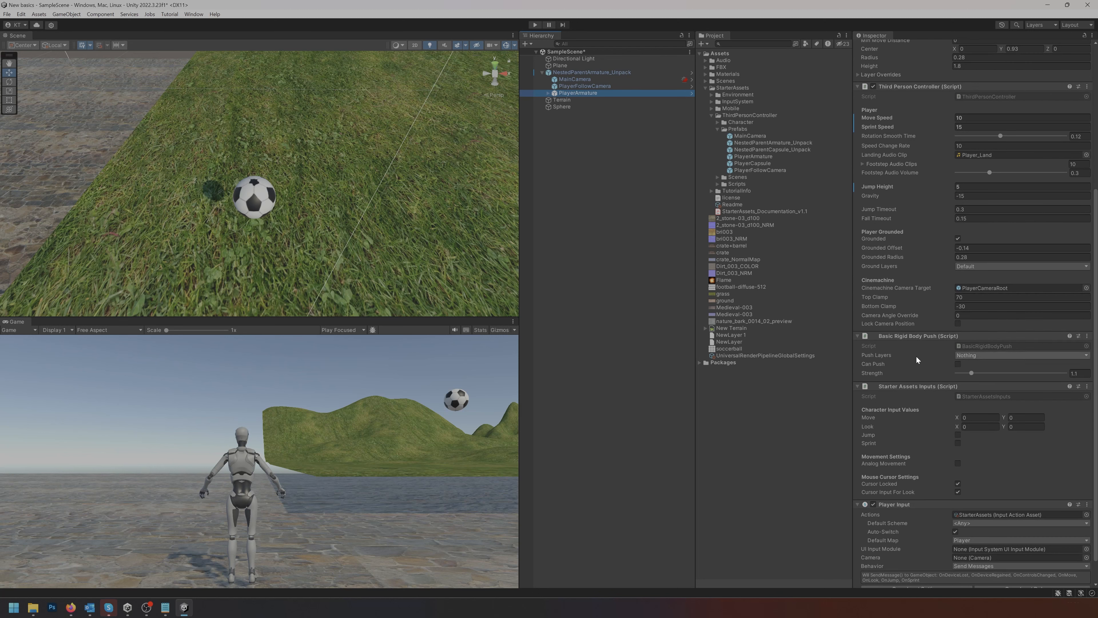
{"action": "left_click", "coordinate": [981, 355]}
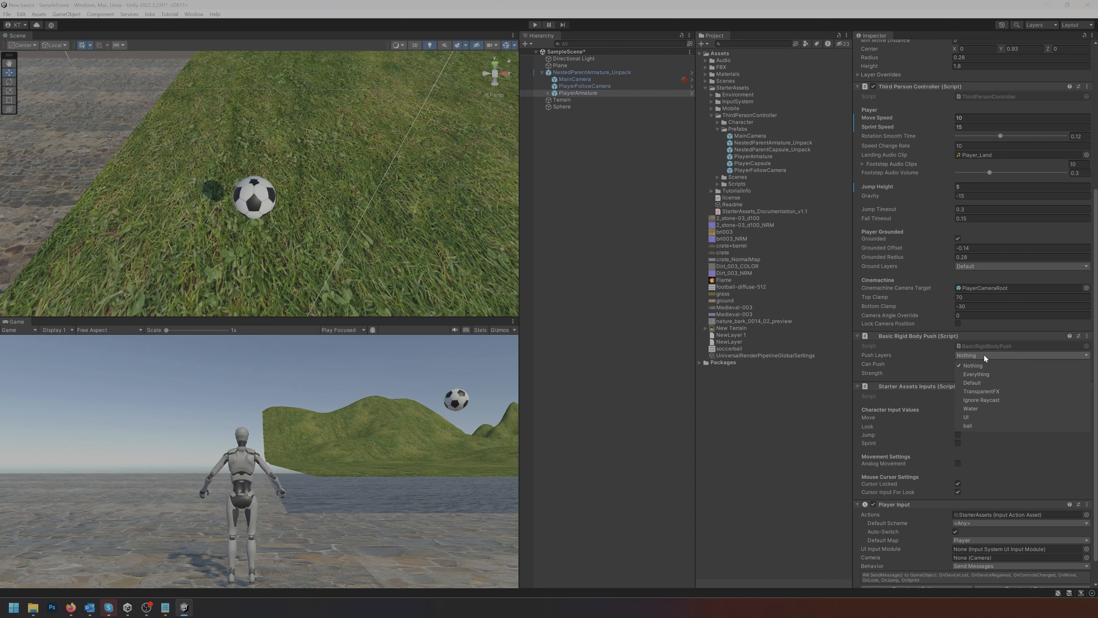
{"action": "left_click", "coordinate": [978, 424]}
{"action": "left_click", "coordinate": [882, 362]}
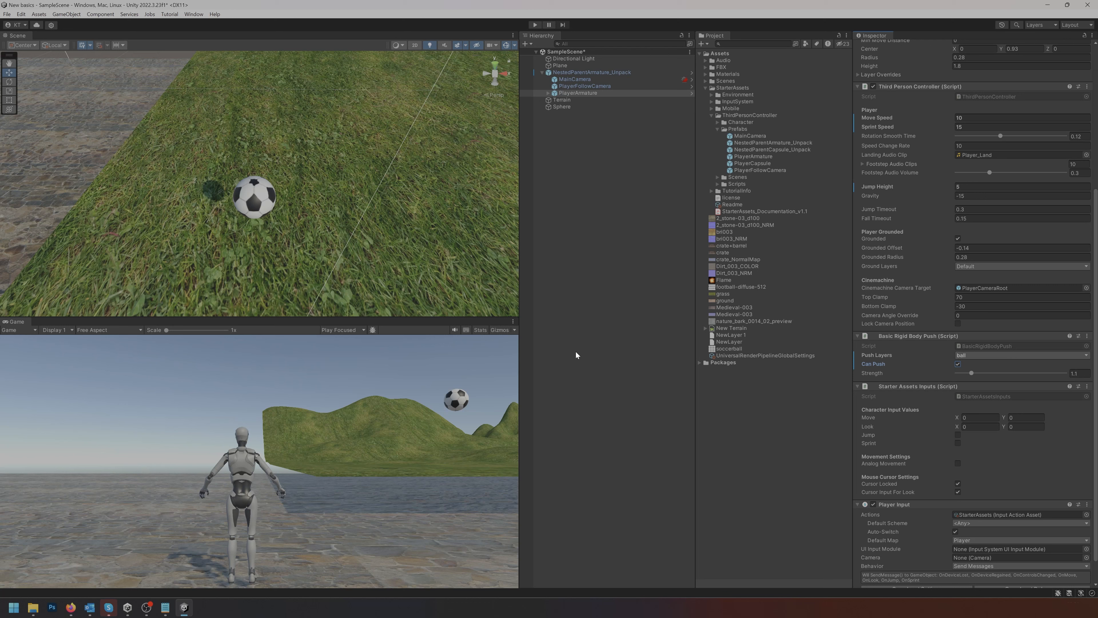
Test in play mode by running the character into the soccer ball and pushing it across the grass terrain, and stop play mode
{"action": "left_click", "coordinate": [534, 25]}
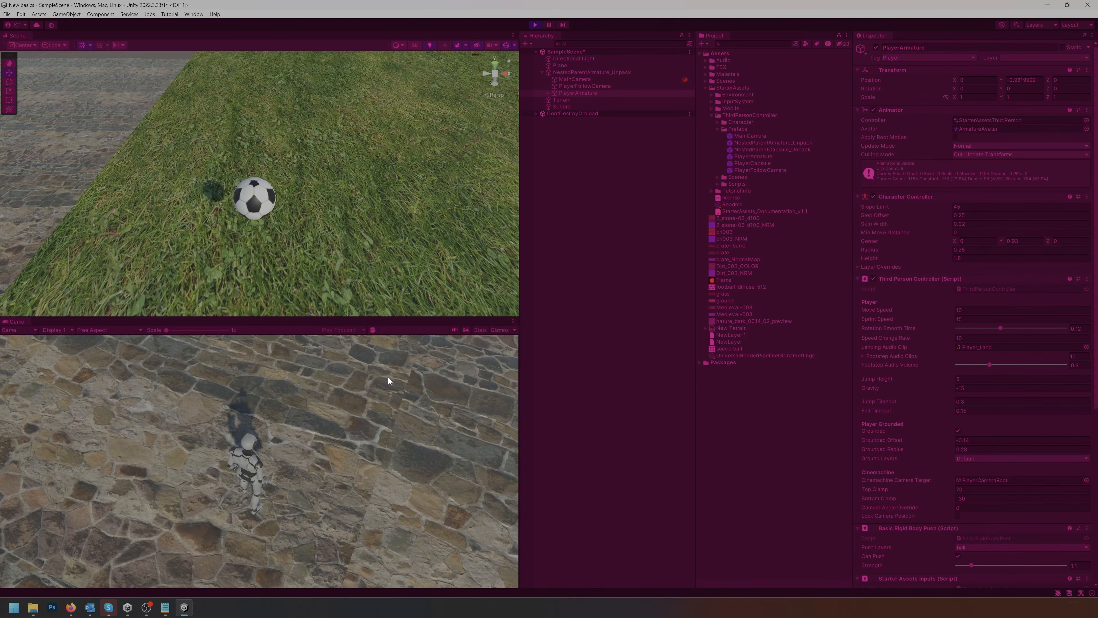
{"action": "key", "text": "w"}
{"action": "key", "text": "space"}
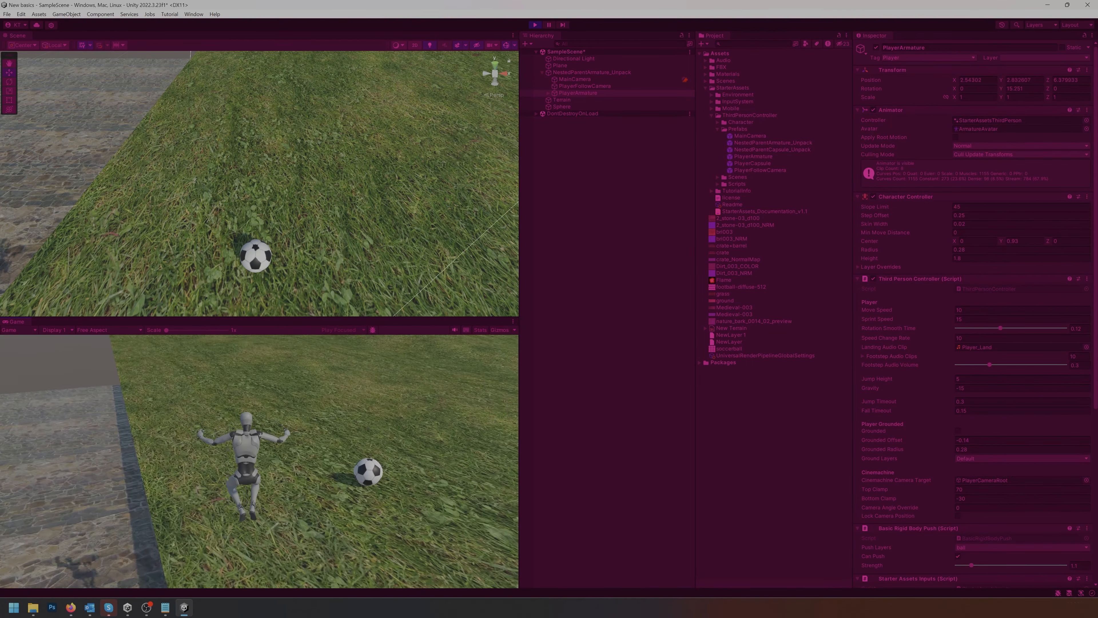
{"action": "key", "text": "w"}
{"action": "key", "text": "w"}
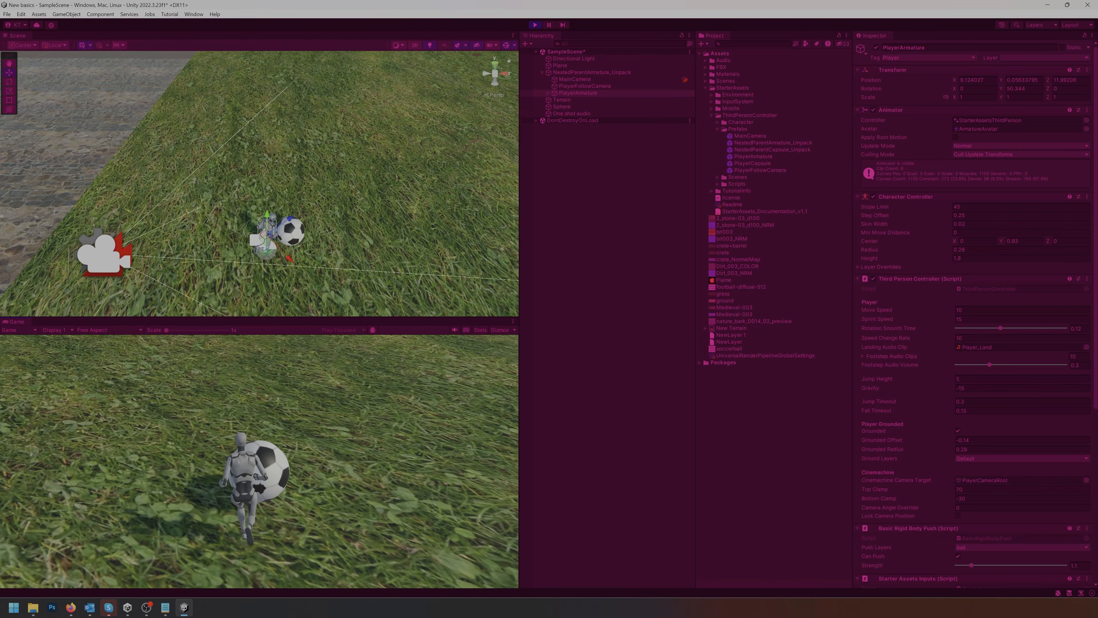
{"action": "key", "text": "w"}
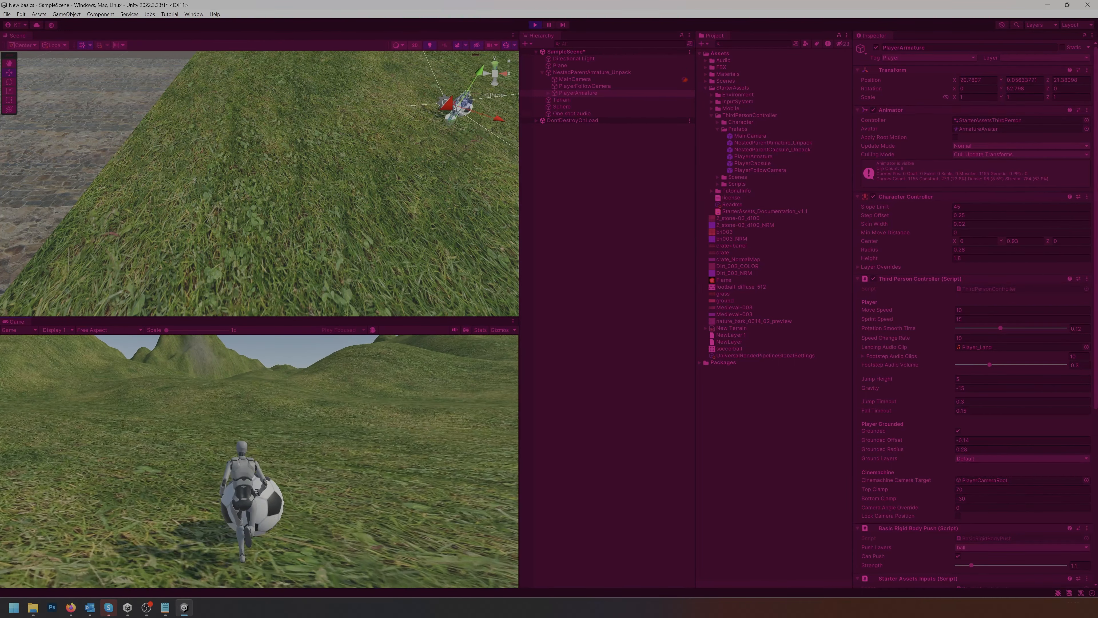
{"action": "key", "text": "w"}
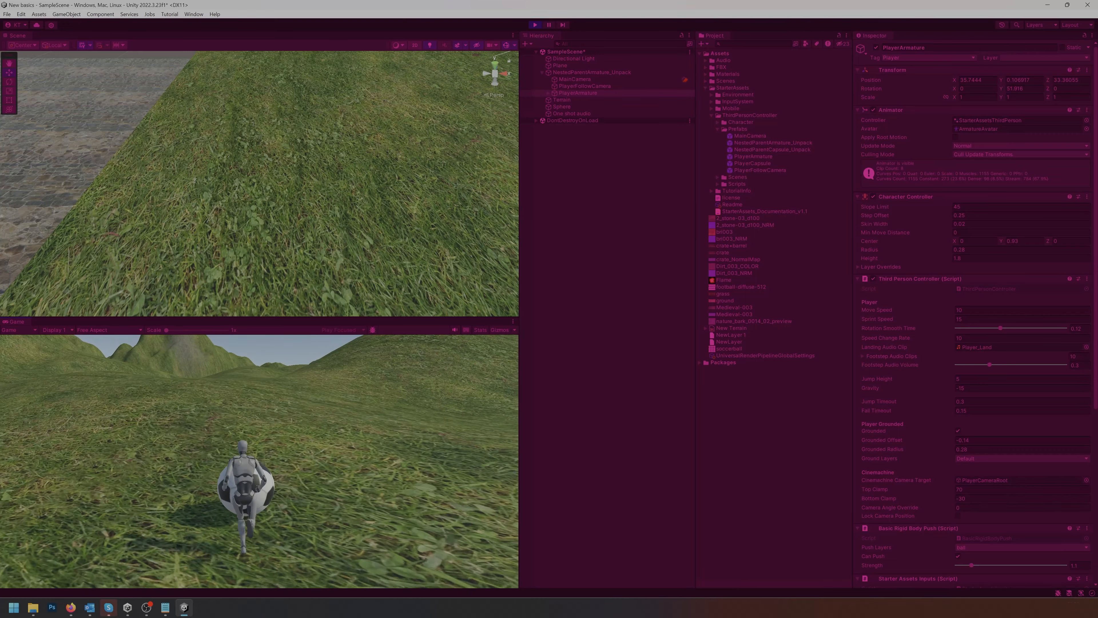
{"action": "key", "text": "w"}
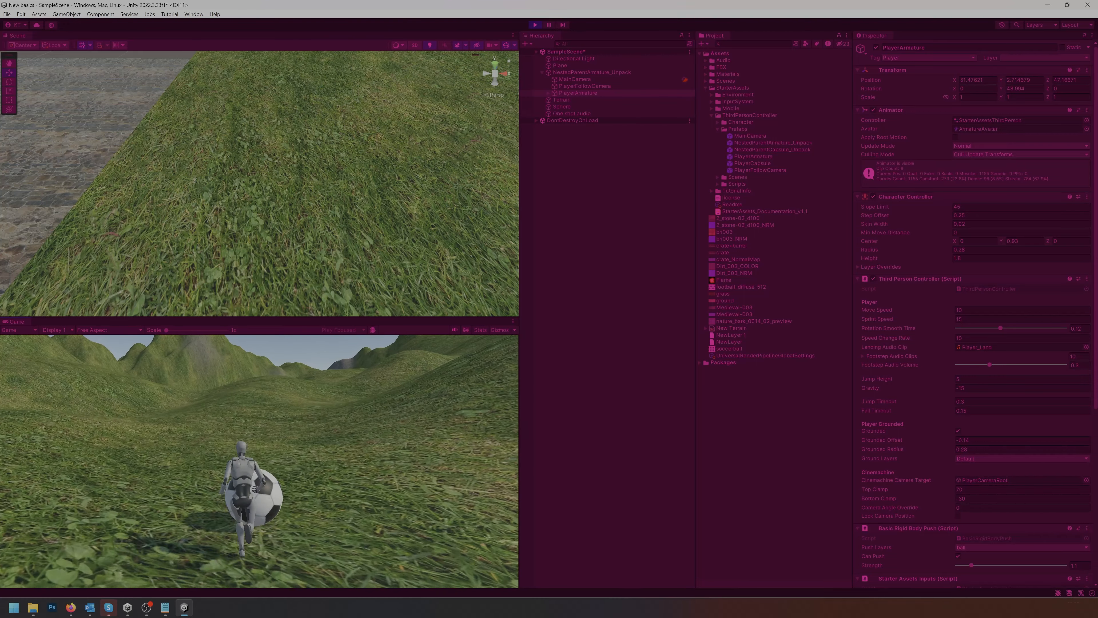
{"action": "key", "text": "w"}
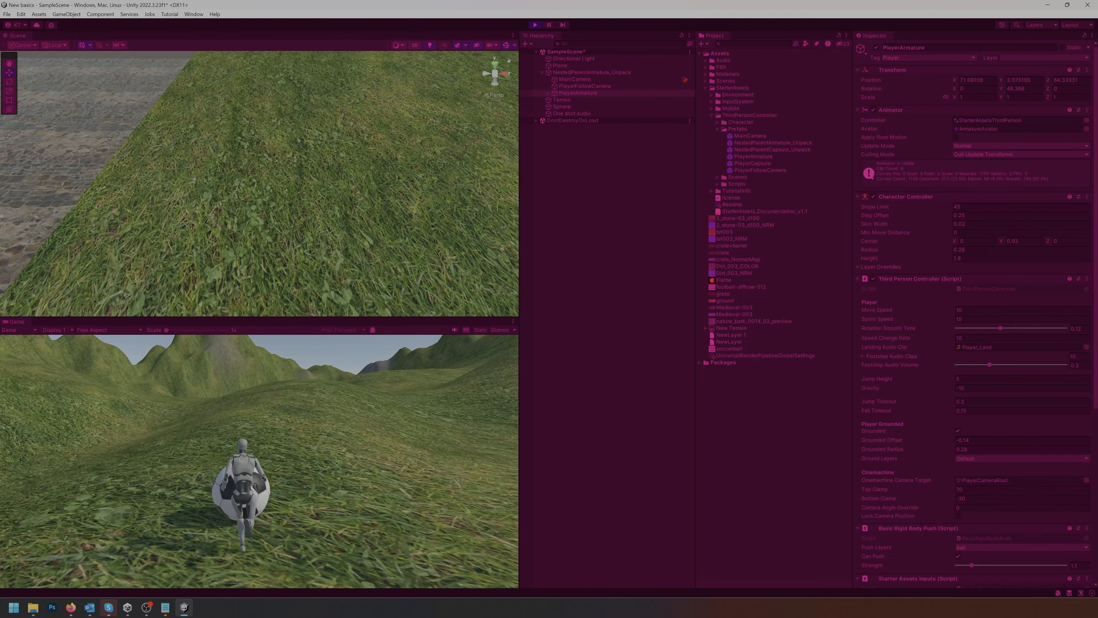
{"action": "key", "text": "w"}
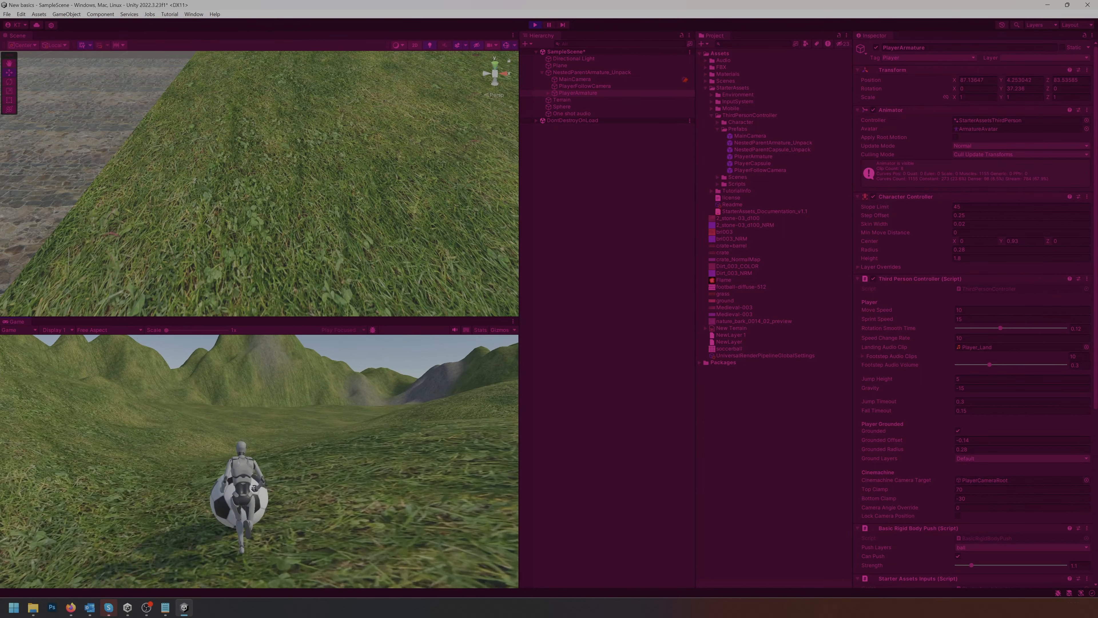
{"action": "key", "text": "w"}
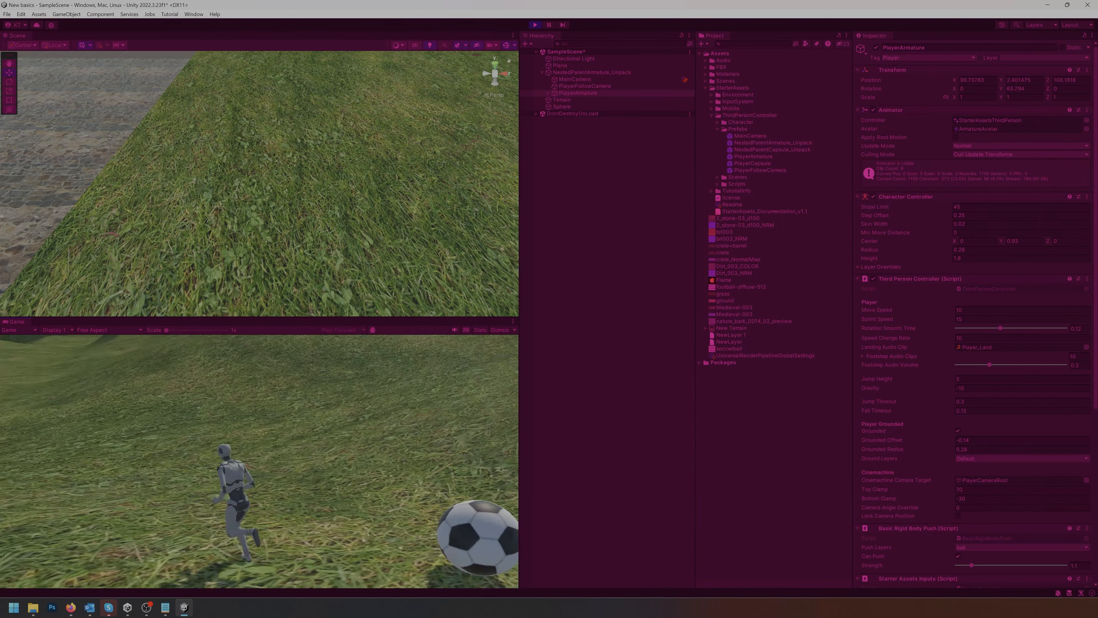
{"action": "key", "text": "w"}
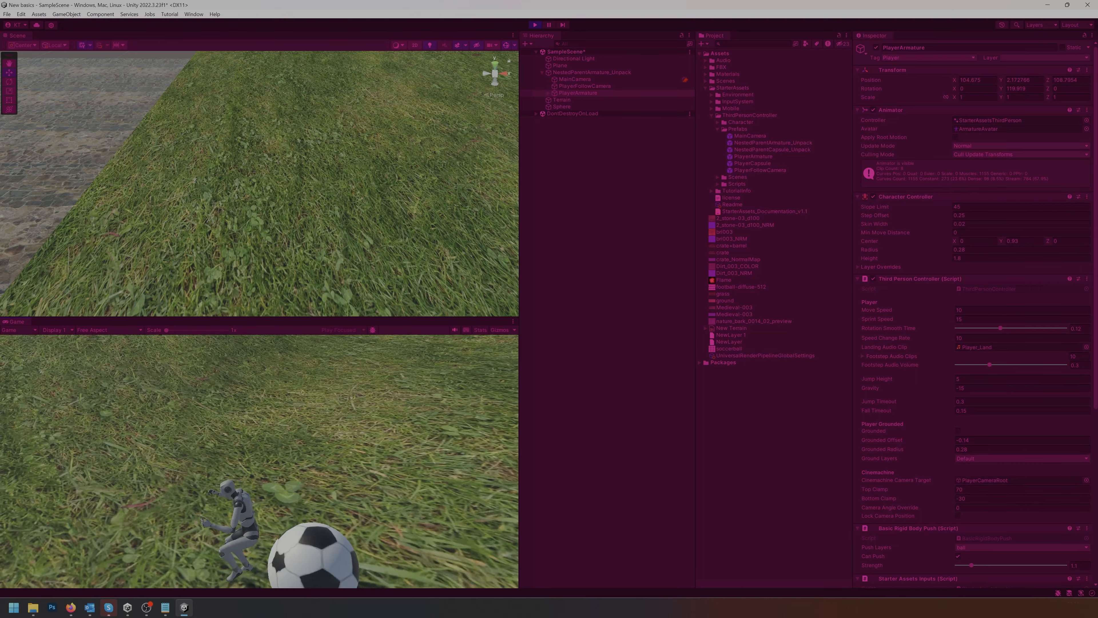
{"action": "key", "text": "w"}
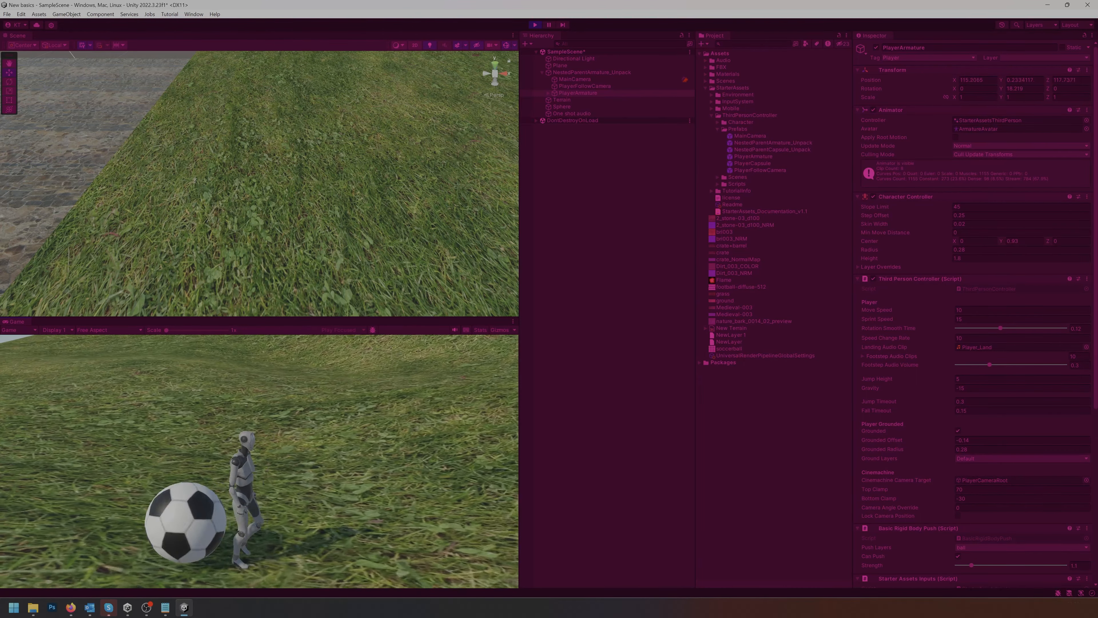
{"action": "key", "text": "d"}
{"action": "key", "text": "w"}
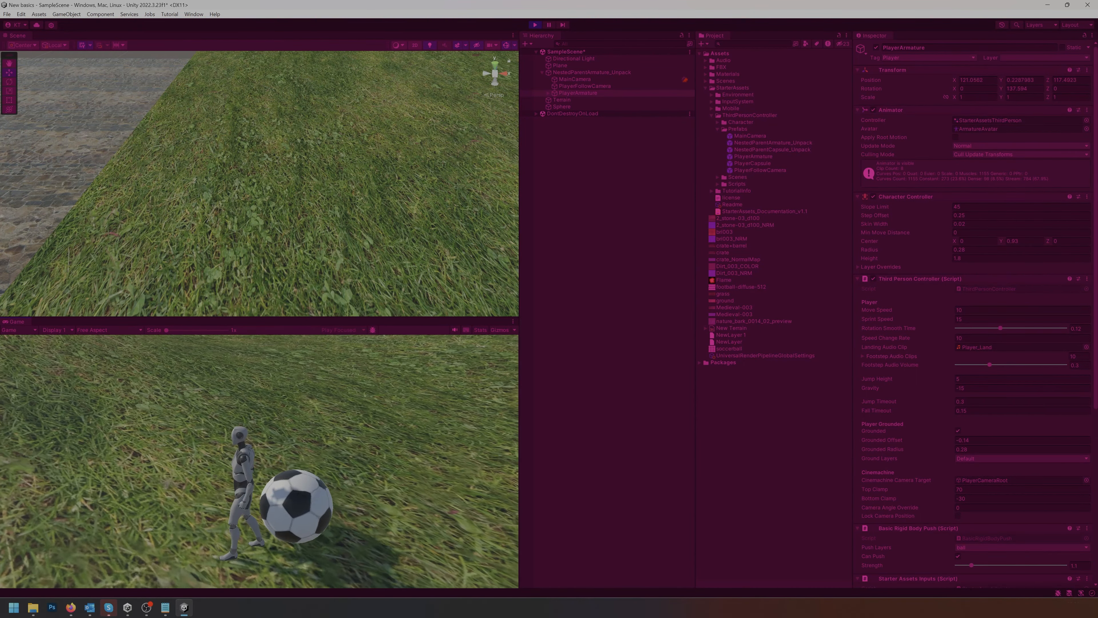
{"action": "key", "text": "ctrl+p"}
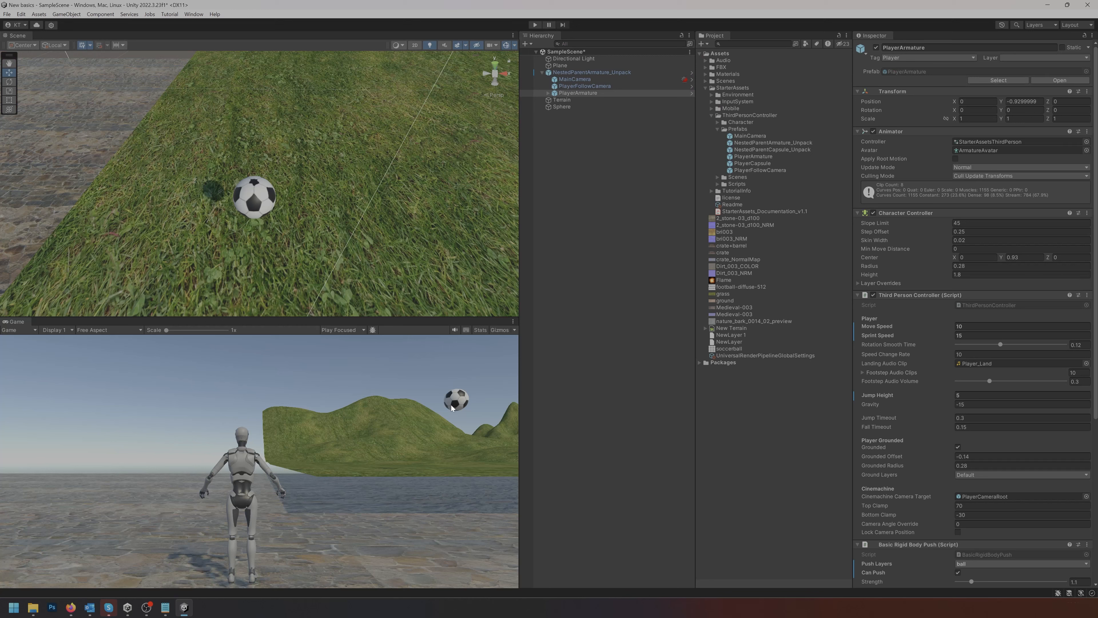